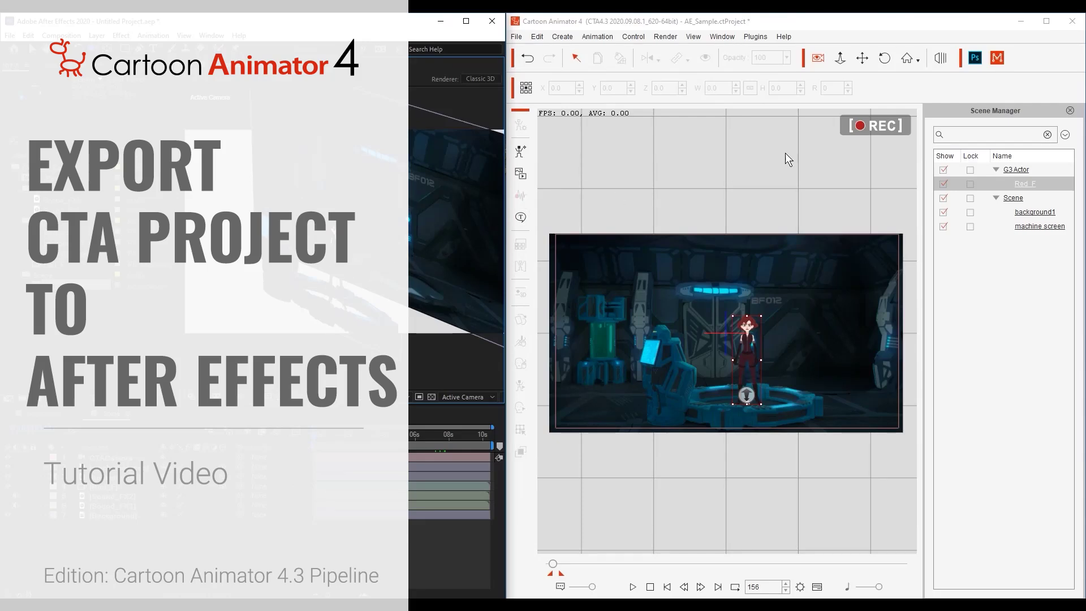
Switch the stage to 3D view and play the animation, pausing at frame 469.
left_click(940, 59)
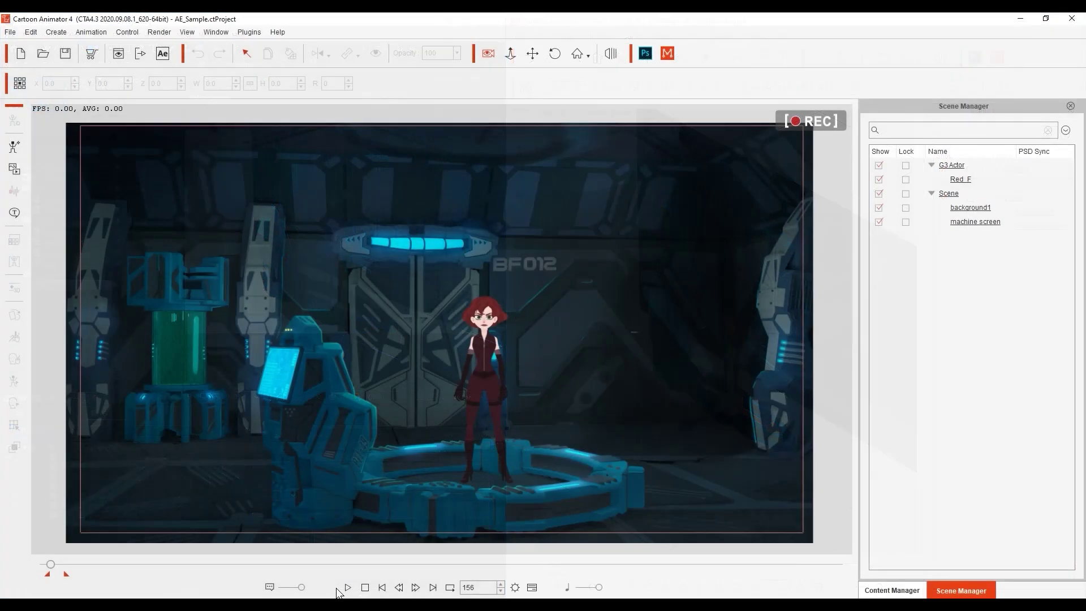
left_click(346, 588)
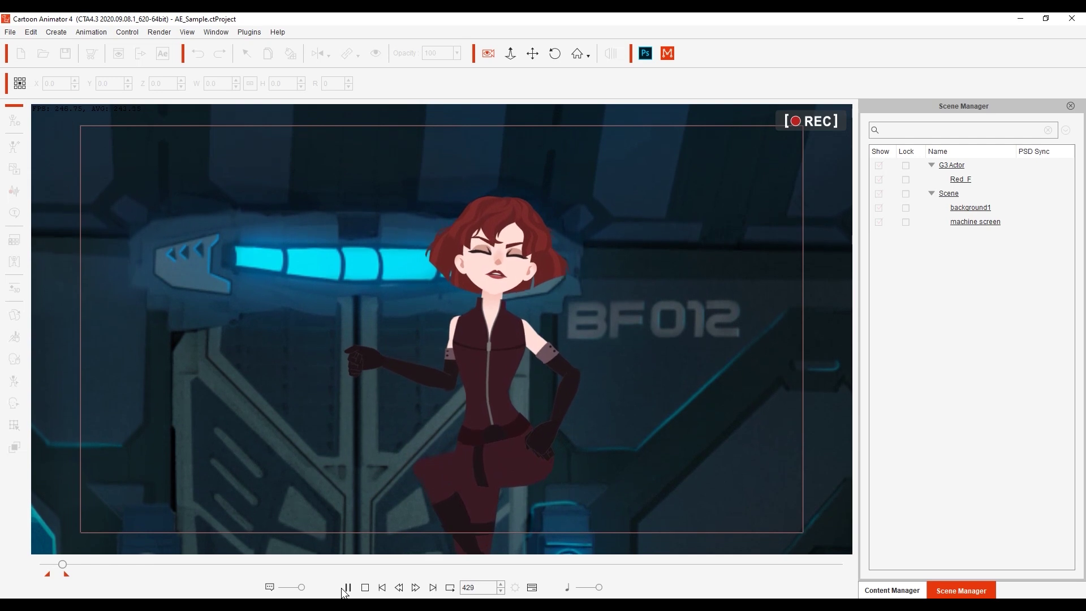
left_click(346, 587)
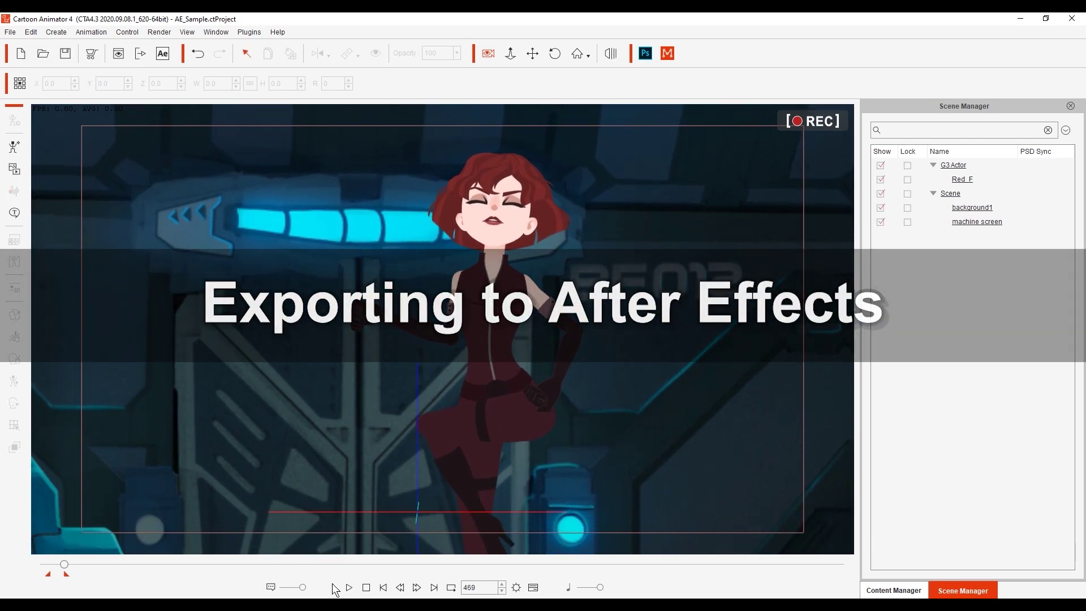
Rewind to frame 156 and open Export to After Effects (Beta) from the Render menu.
left_click(384, 588)
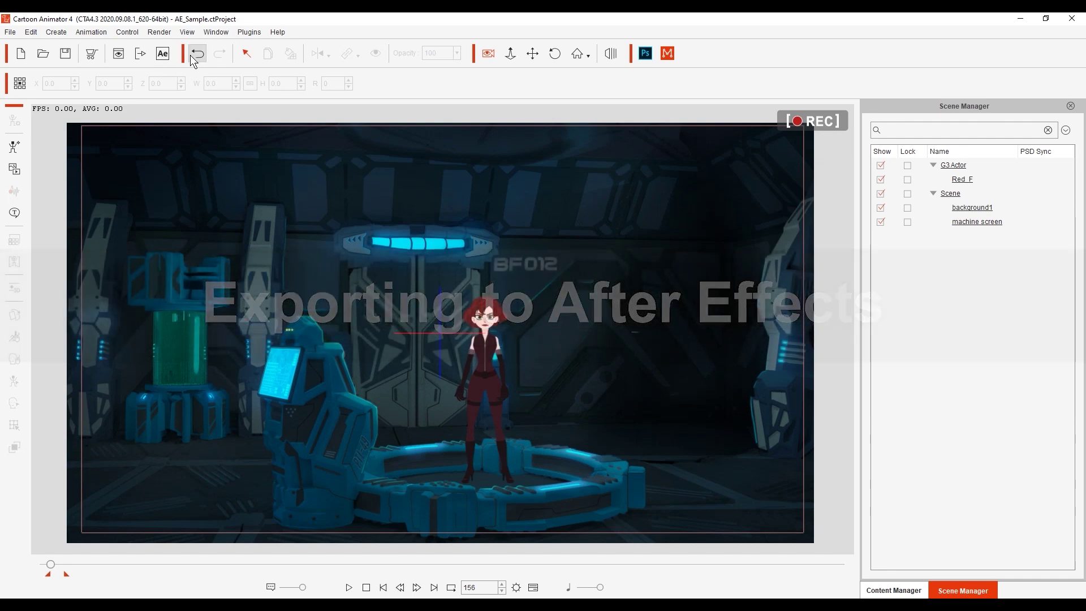
left_click(168, 33)
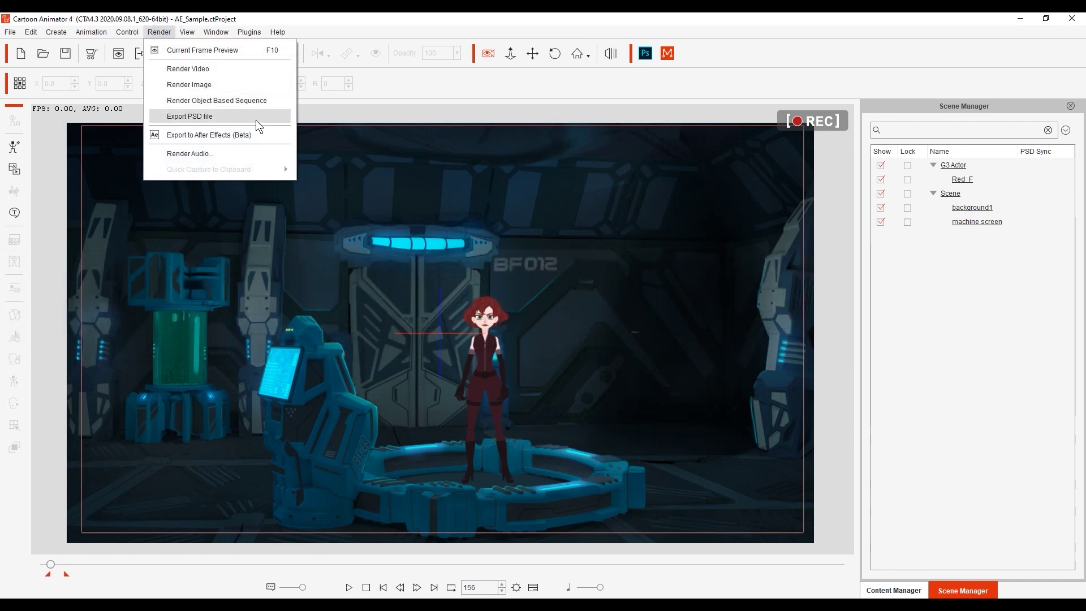
left_click(261, 134)
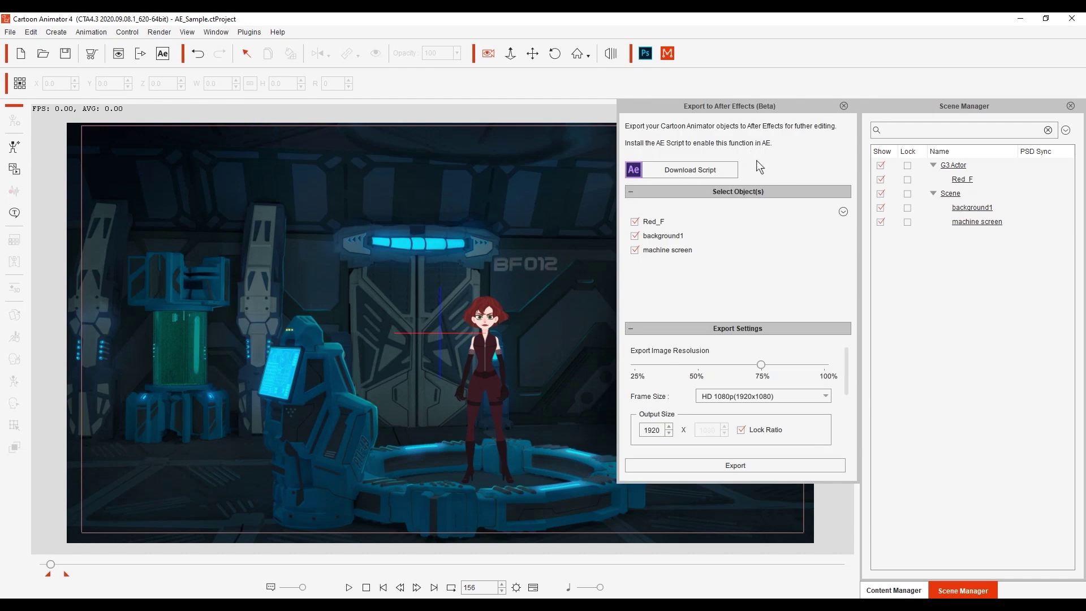
left_click(608, 153)
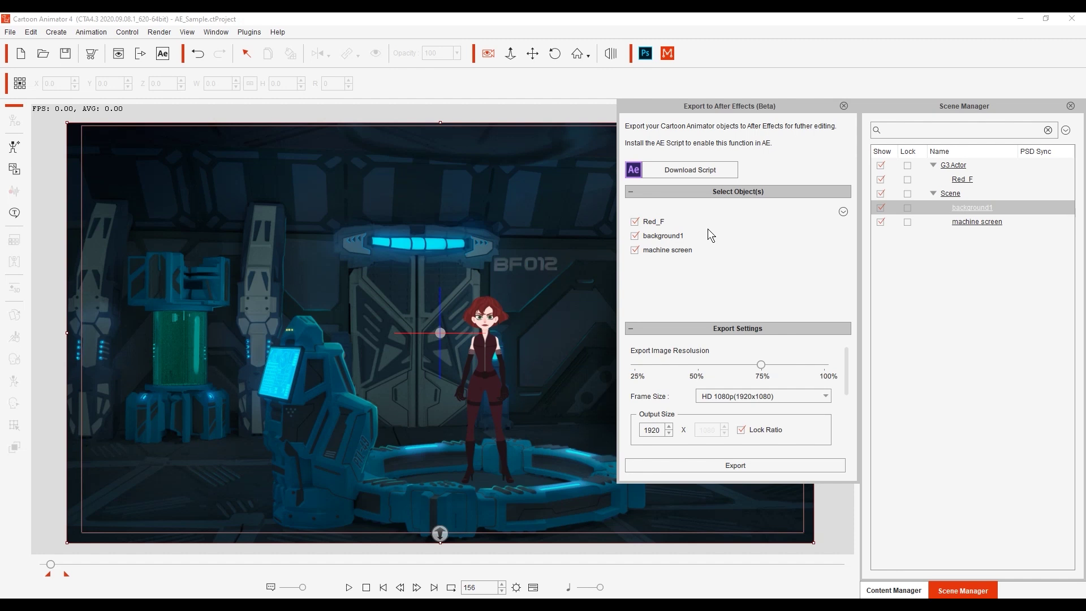
left_click(659, 241)
left_click(880, 208)
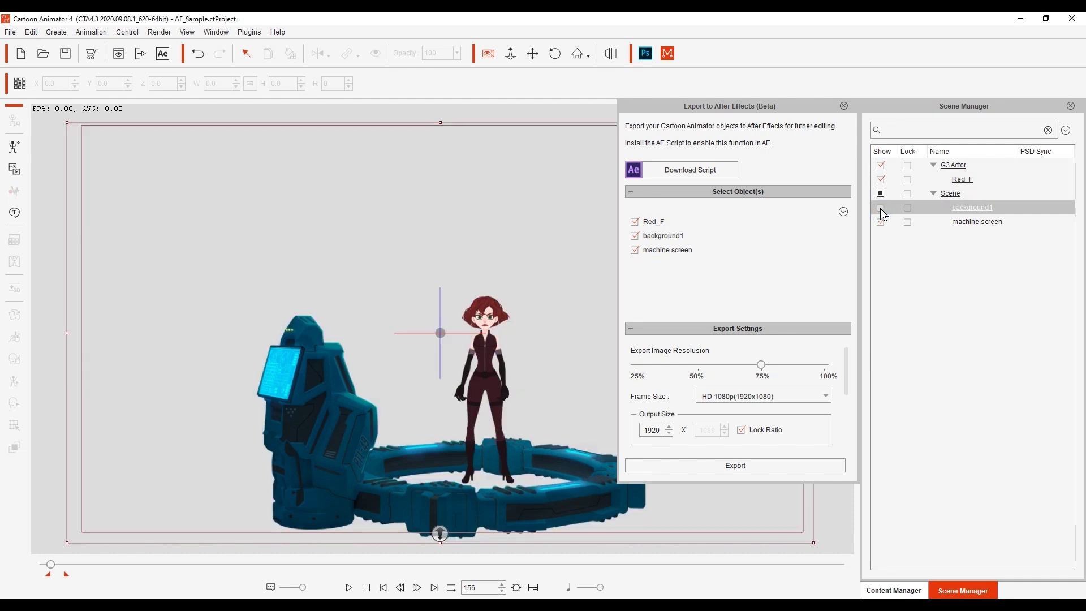
left_click(843, 212)
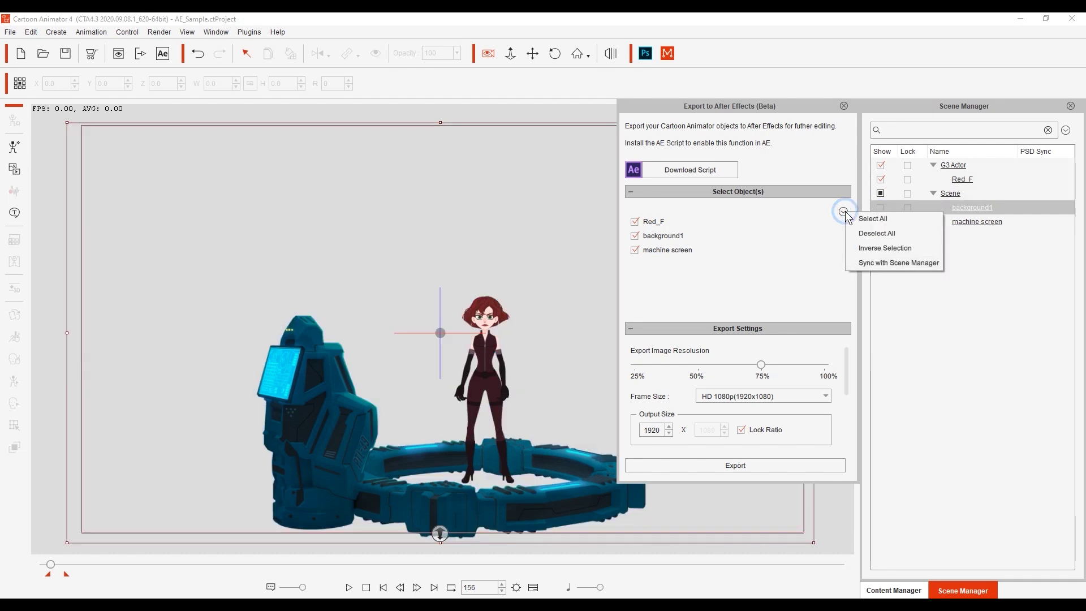
left_click(851, 263)
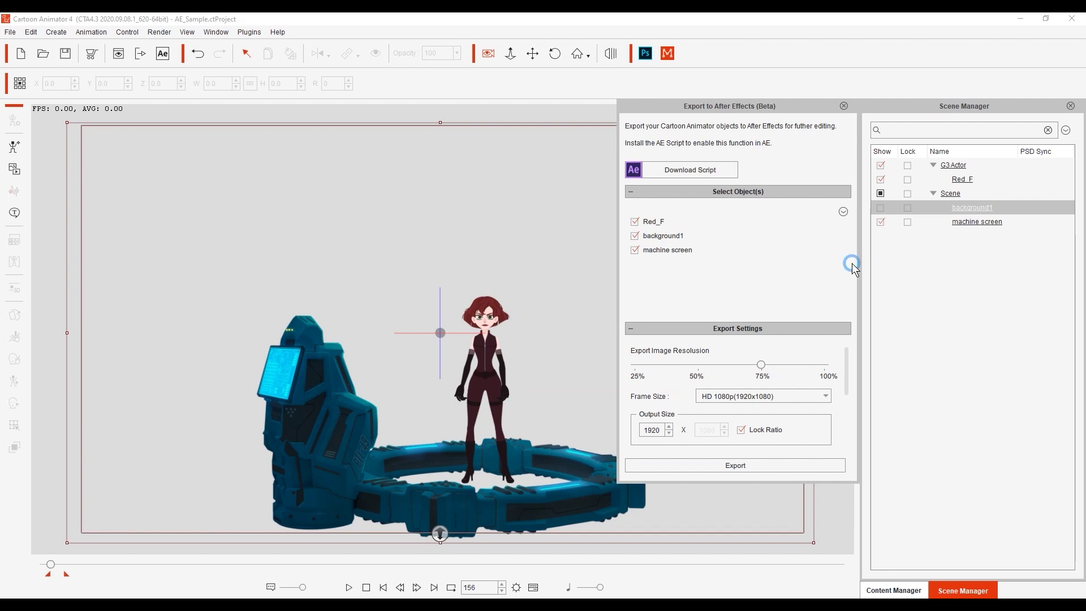
left_click(880, 207)
left_click(844, 212)
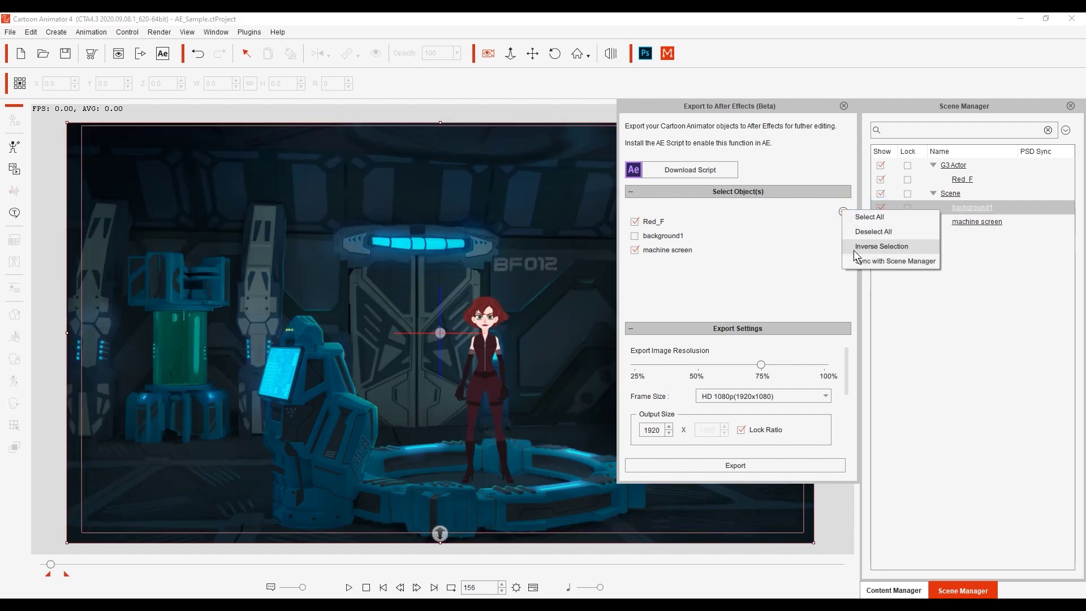
left_click(852, 261)
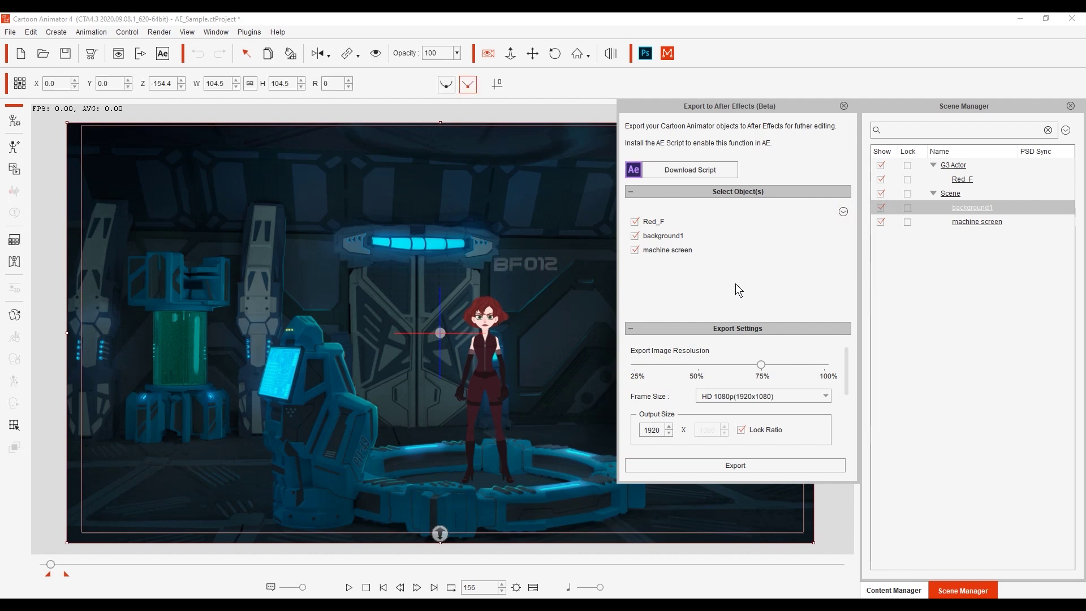
left_click(761, 192)
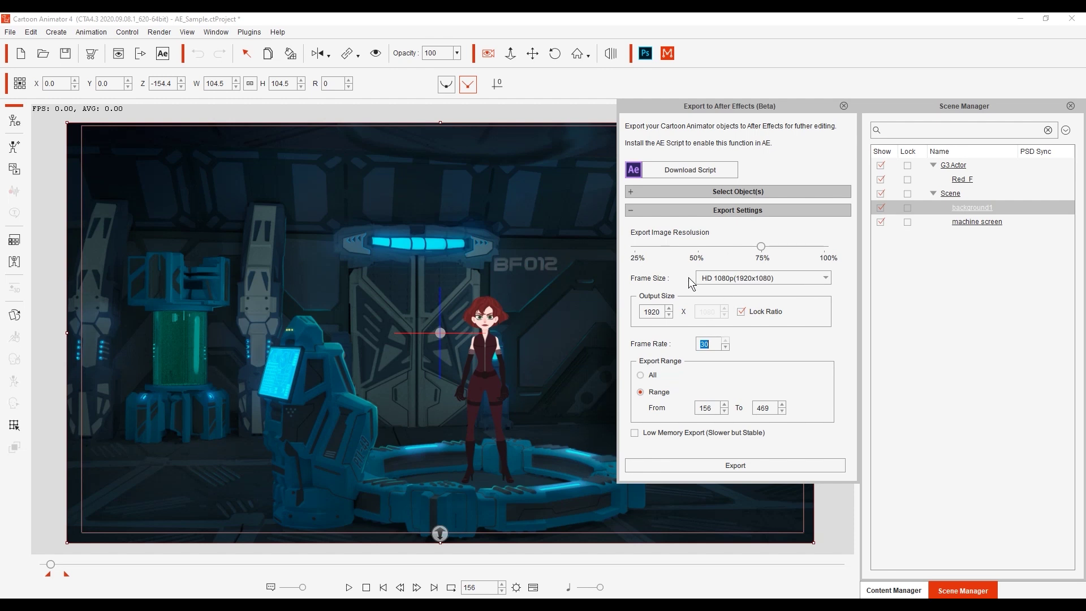
Set the frame size to HD 1080p and export the scene into the AE_Sample folder.
left_click(790, 280)
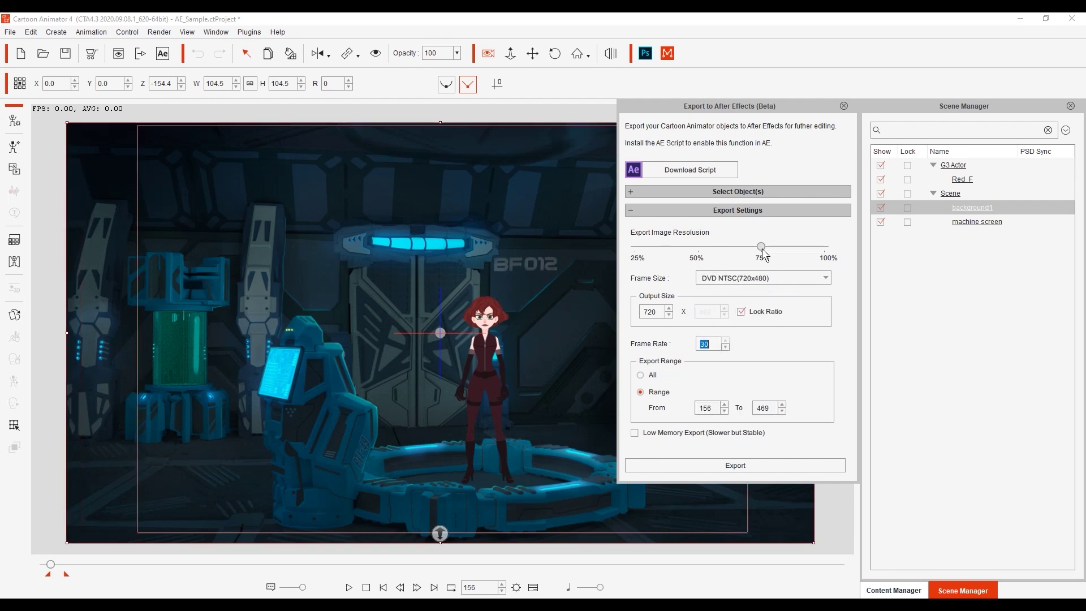
left_click_drag(760, 247, 635, 246)
left_click(719, 278)
left_click(780, 402)
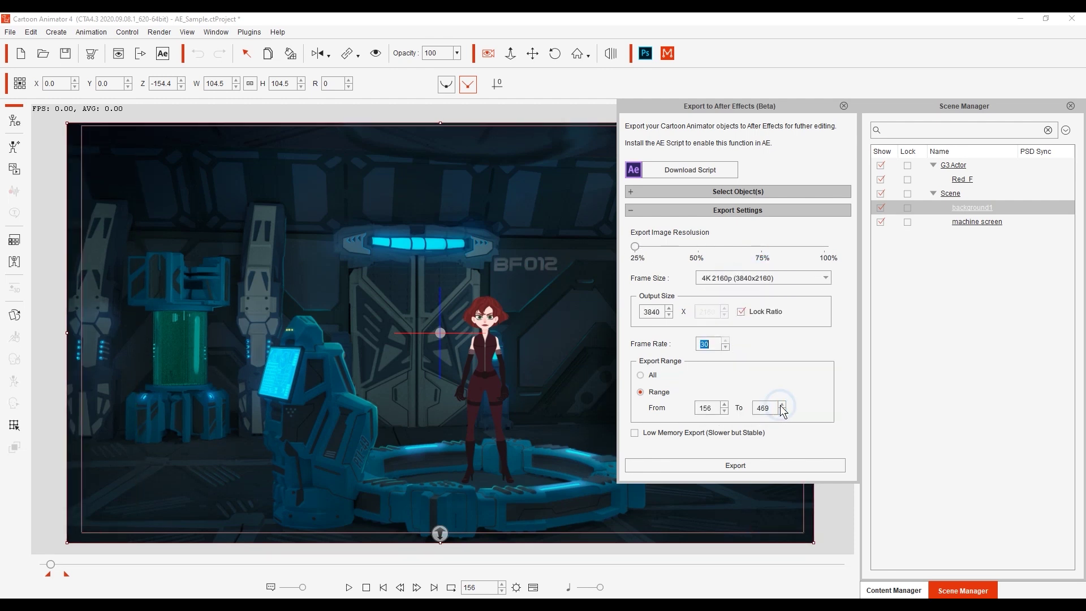
mouse_move(634, 246)
left_mouse_down()
mouse_move(824, 246)
mouse_move(761, 246)
left_mouse_up()
left_click(822, 279)
left_click(790, 323)
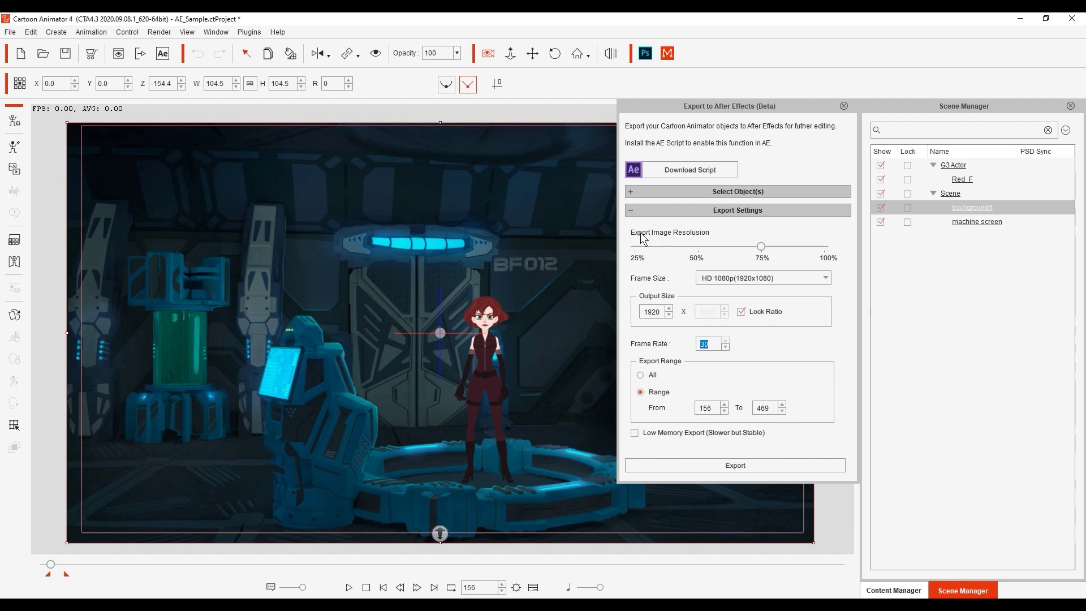
left_click(785, 463)
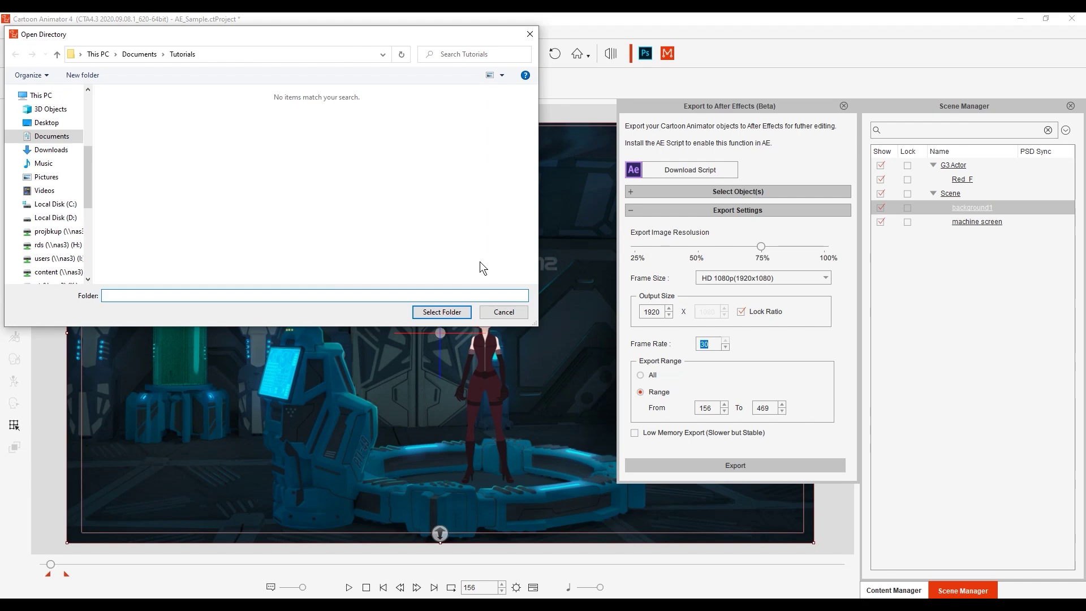
left_click(440, 312)
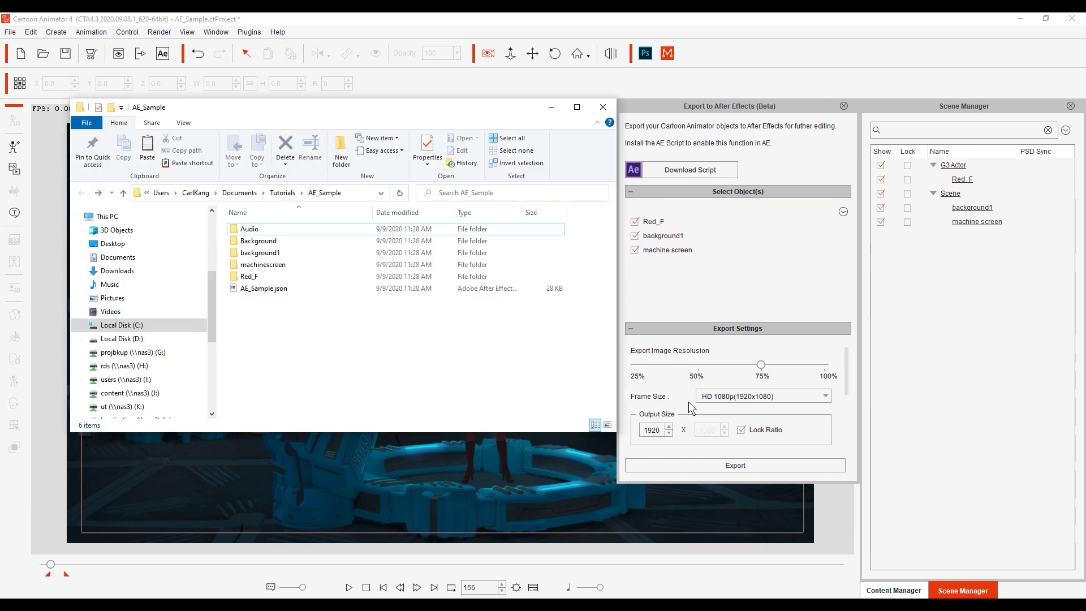
double_click(291, 229)
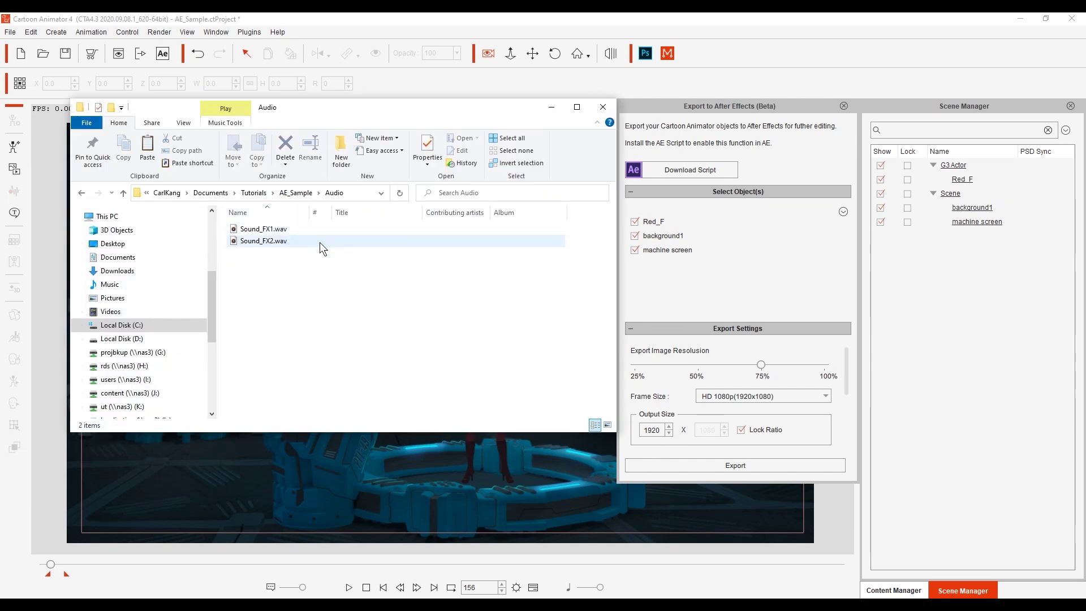
left_click(82, 193)
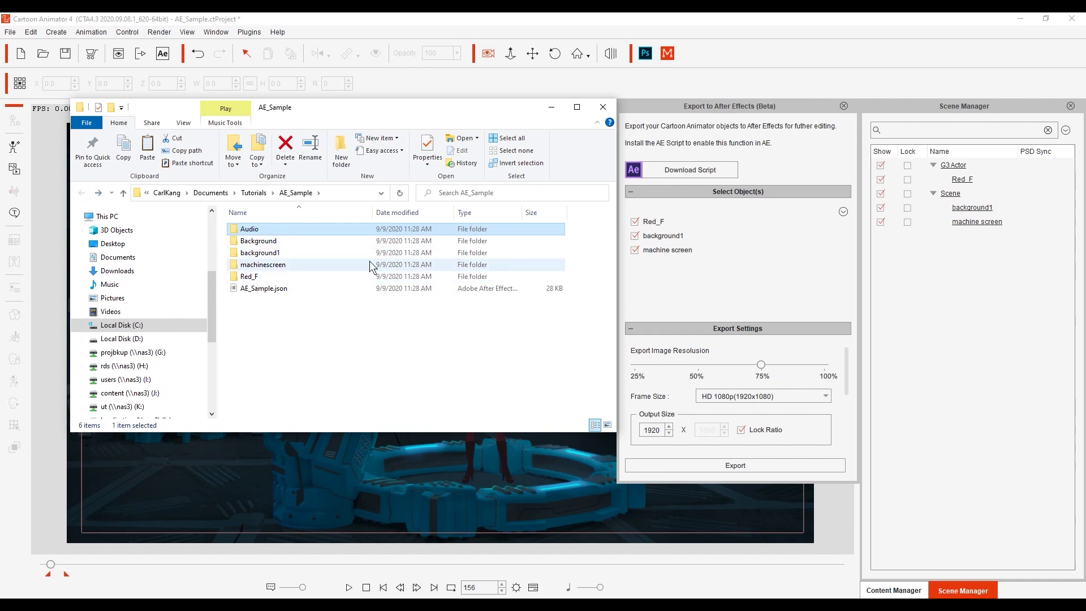
double_click(311, 251)
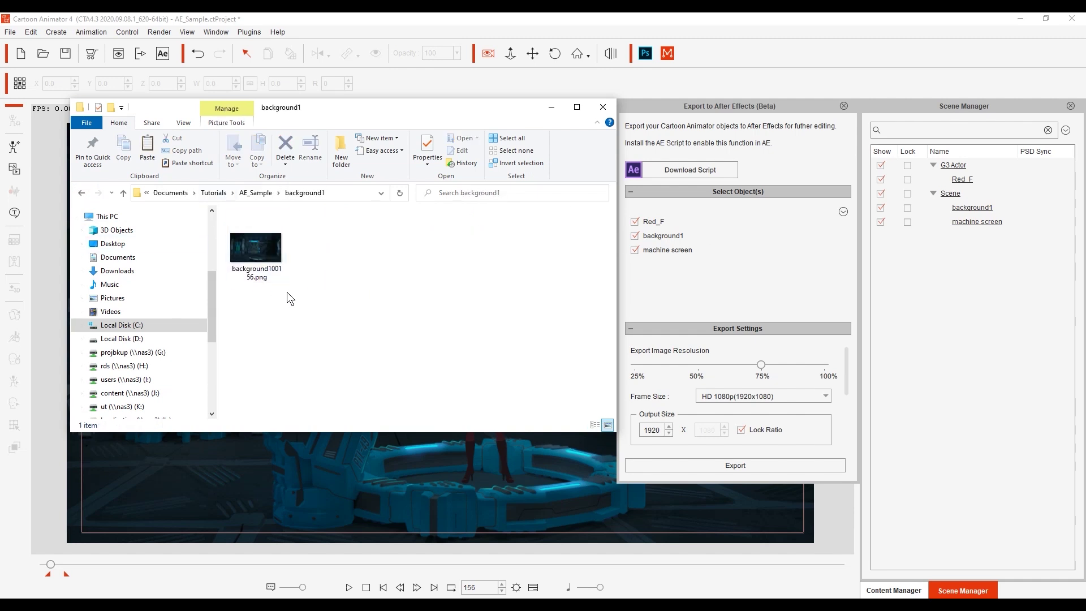
key("alt+Left")
left_click(286, 278)
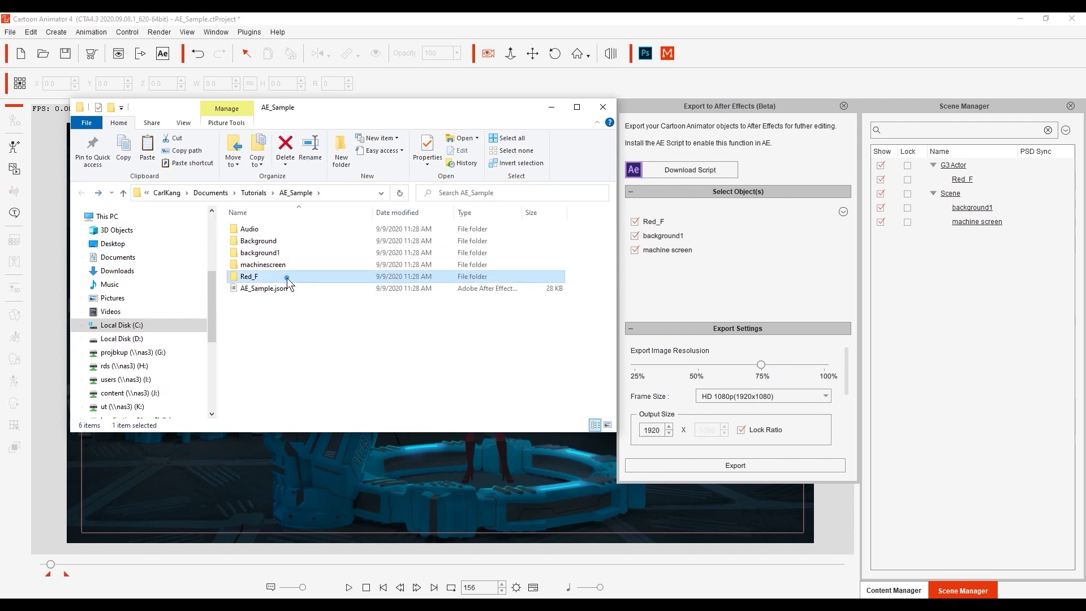
double_click(287, 276)
scroll(294, 255, "down", 10)
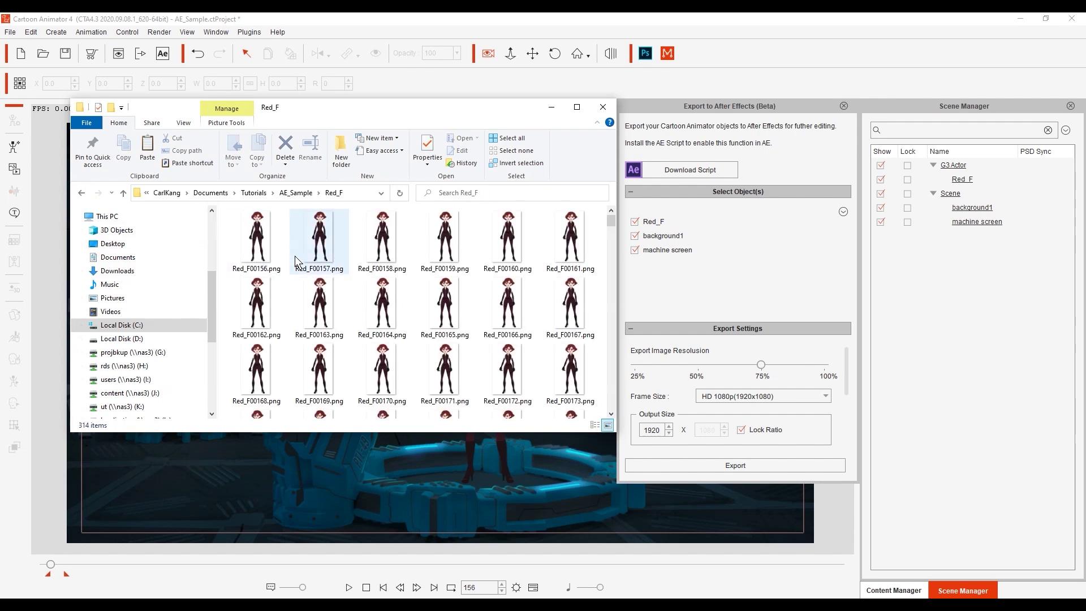
left_click(81, 192)
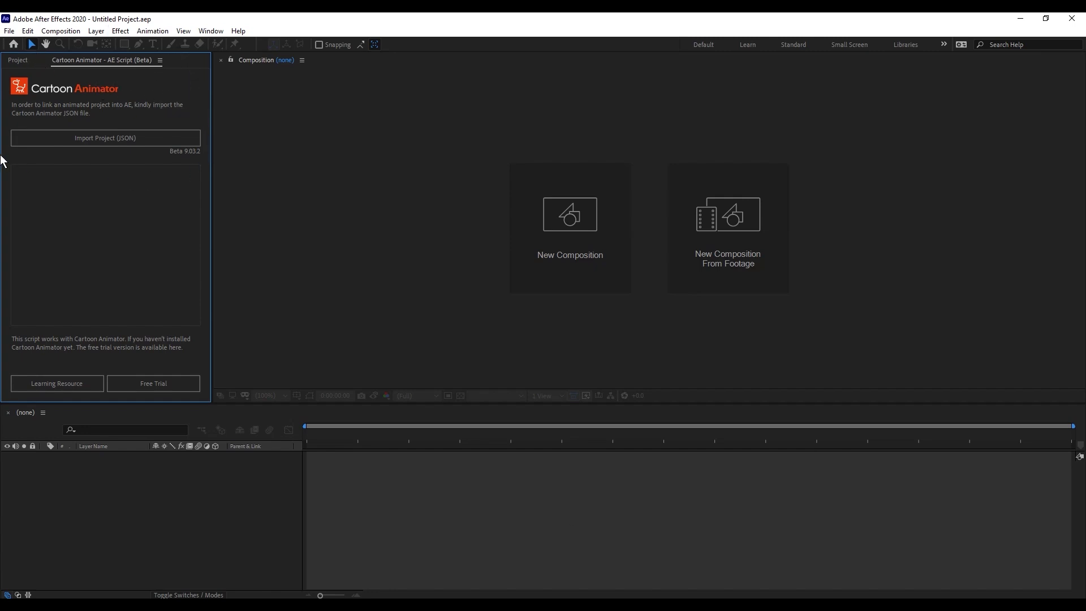
Import AE_Sample.json via the Cartoon Animator AE Script panel and dismiss the completion alert.
left_click(183, 140)
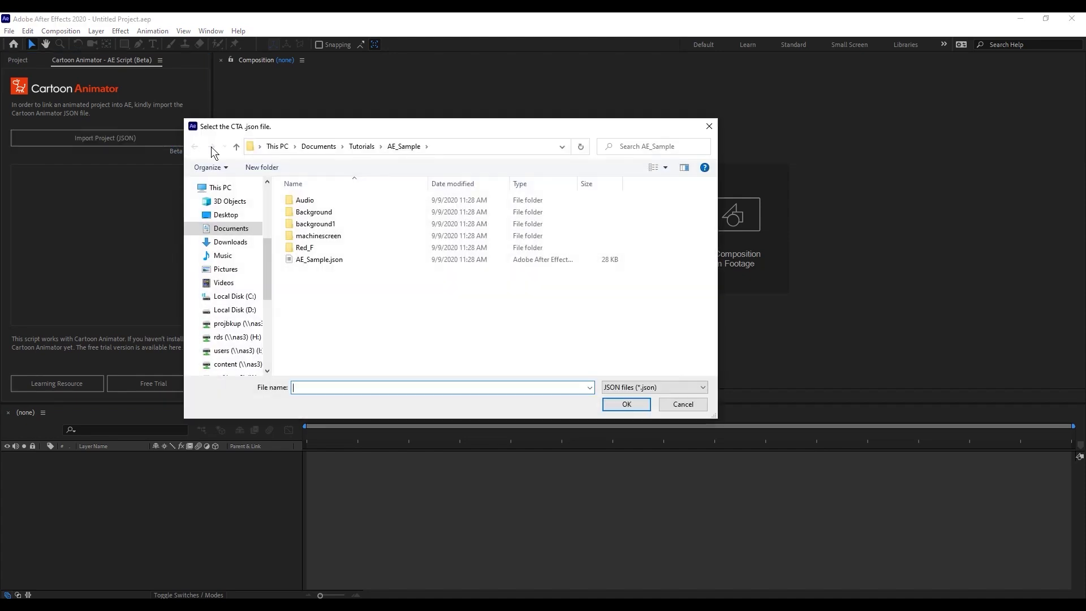
left_click(359, 257)
left_click(625, 404)
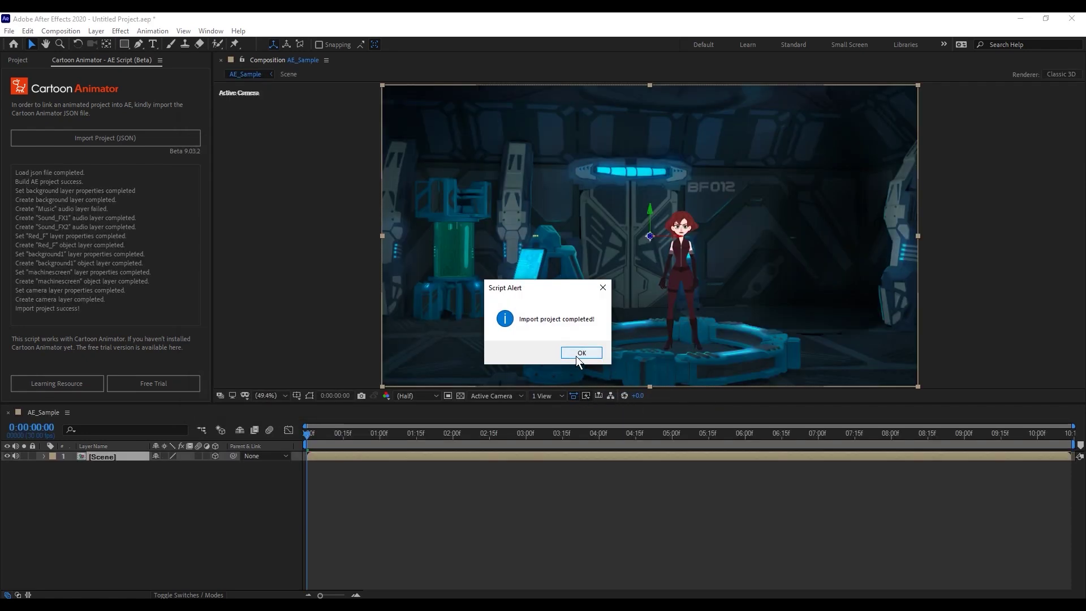
left_click(576, 355)
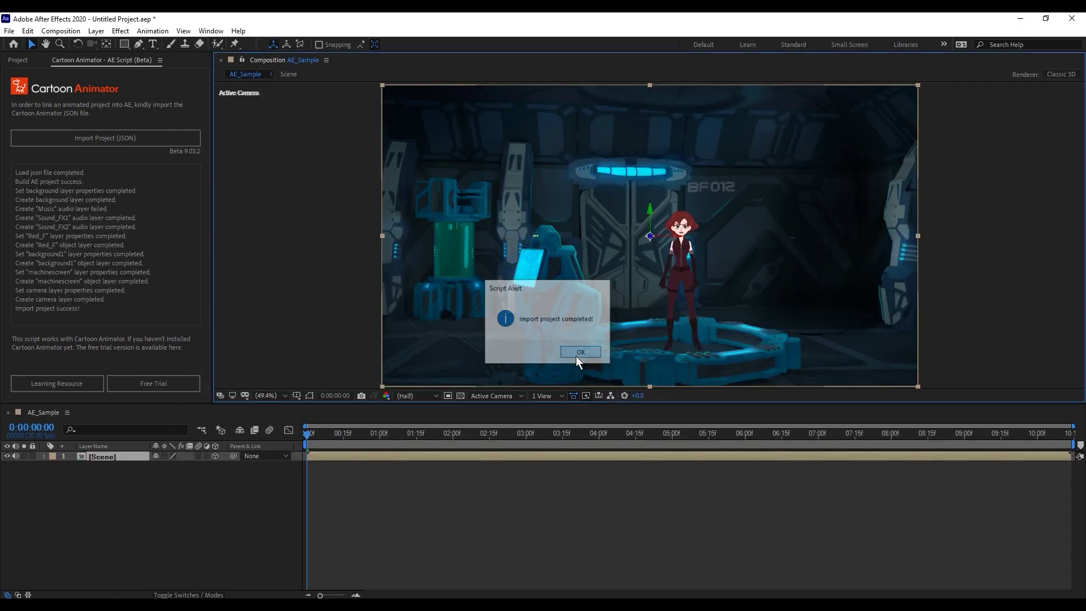
left_click(173, 305)
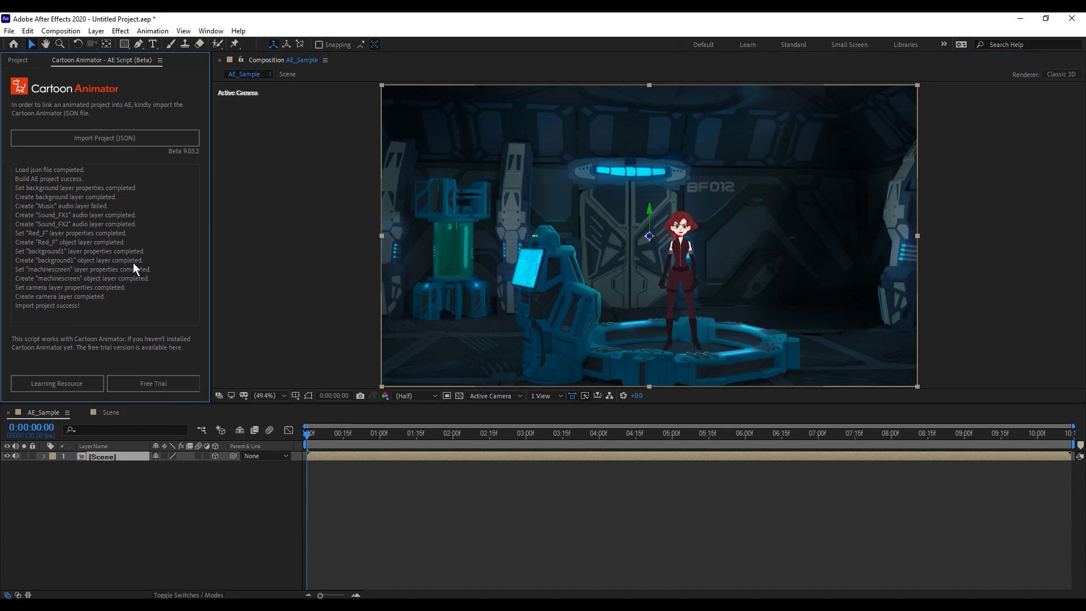
Browse the exported Audio and background1 folders, then open Red_F's PNG frames.
left_click(17, 62)
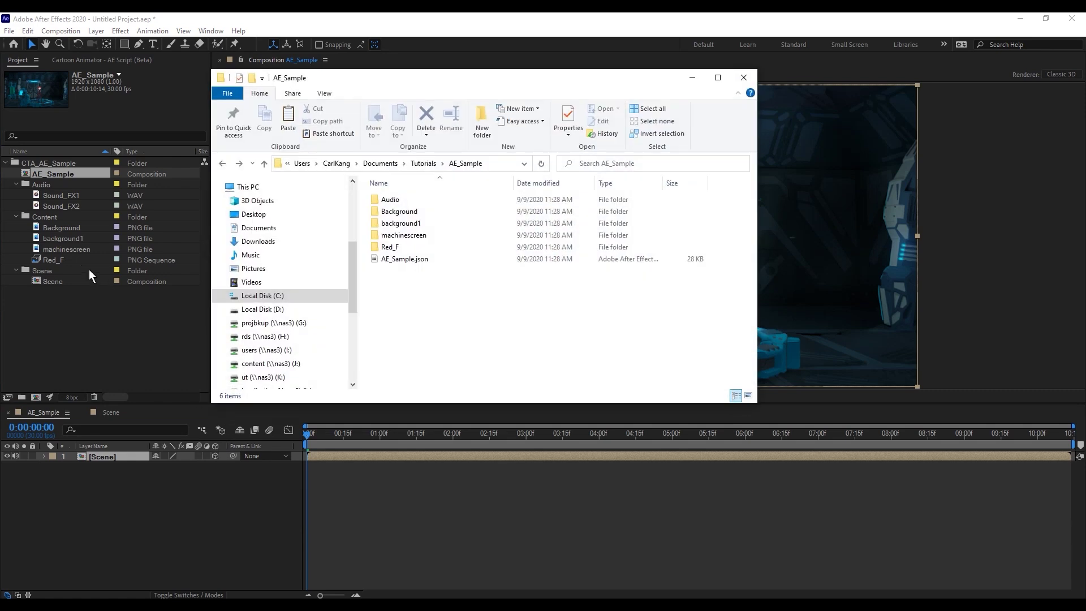
double_click(391, 200)
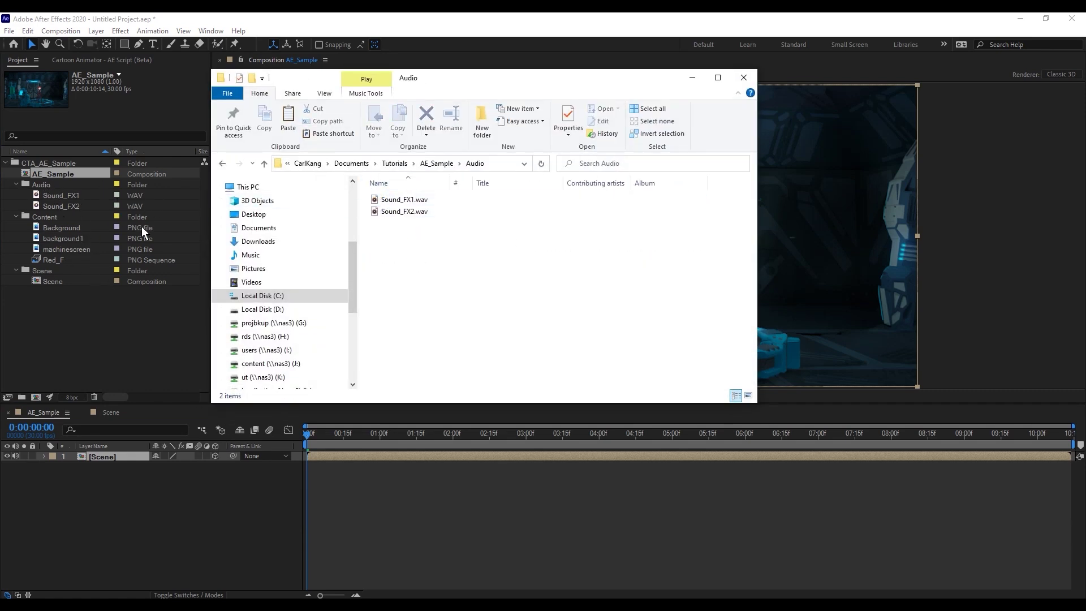
left_click(223, 163)
double_click(399, 223)
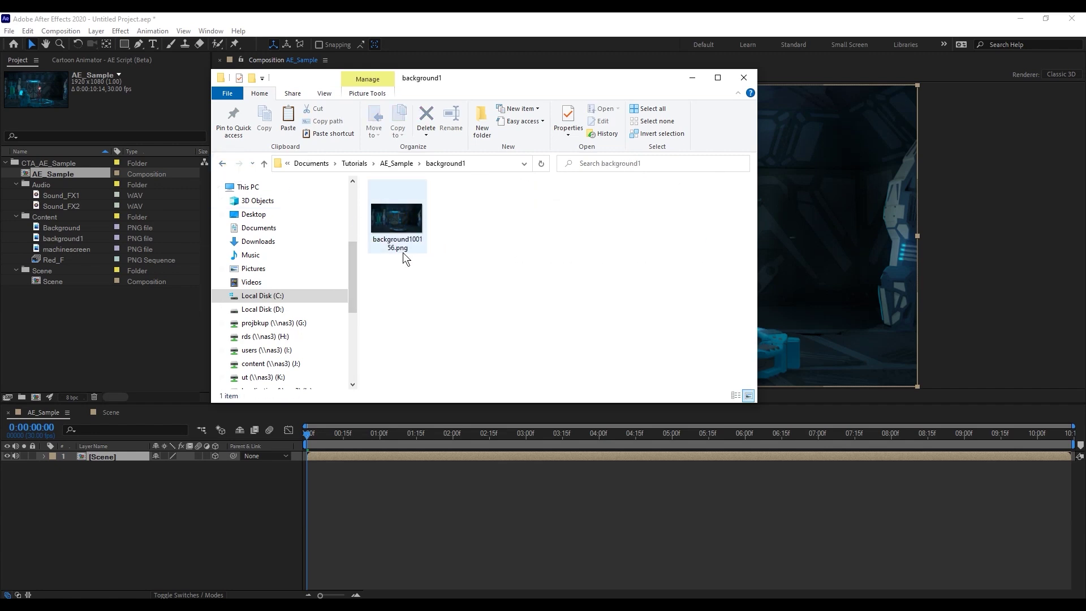
left_click(222, 164)
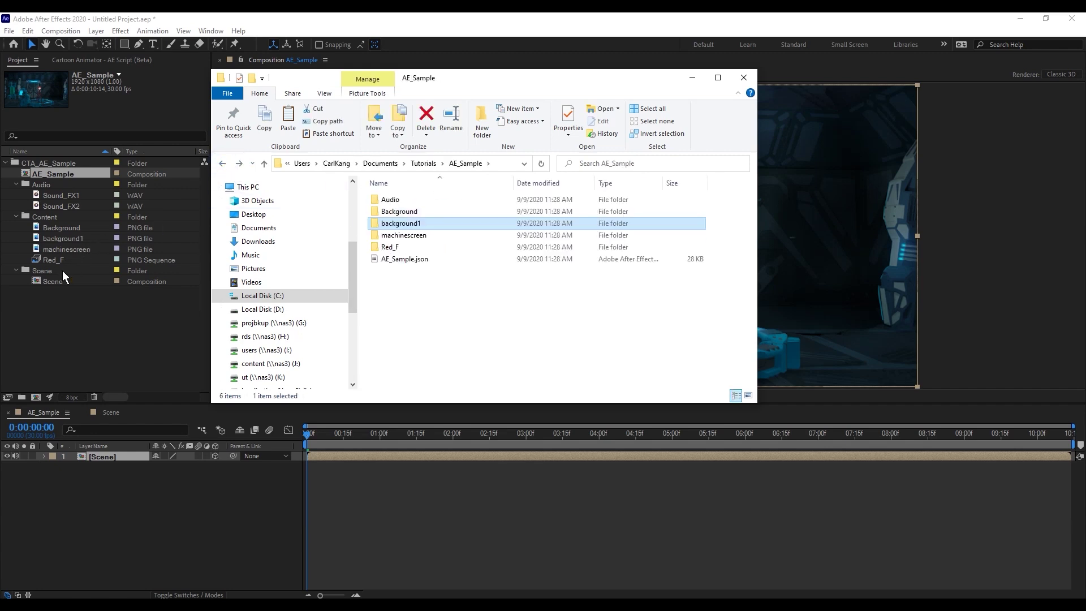
double_click(392, 246)
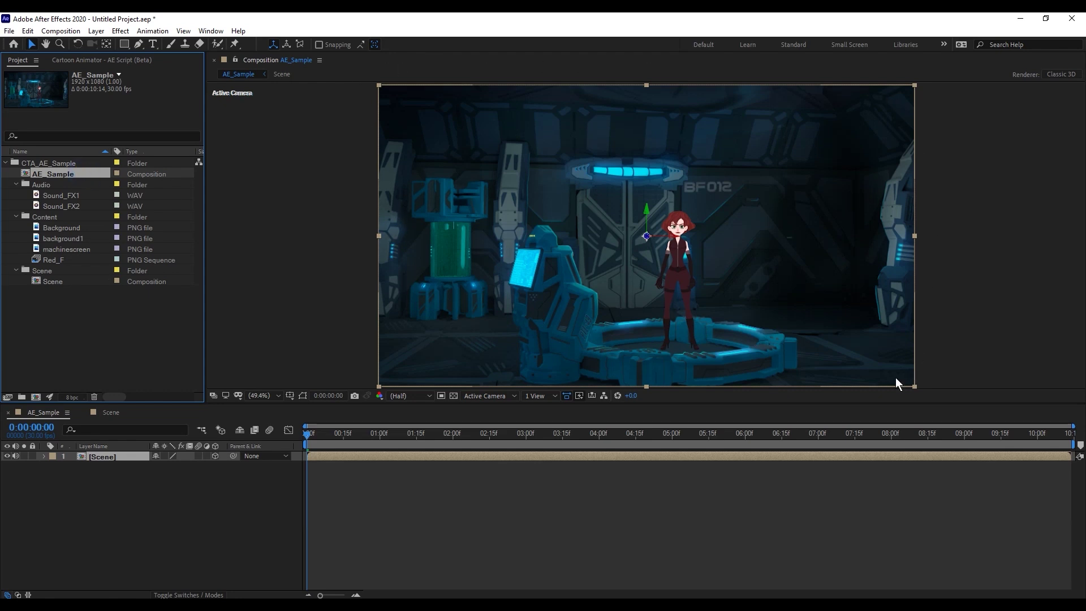
Select the Scene layer and turn its Hue/Saturation master hue to about 344°.
left_click(116, 457)
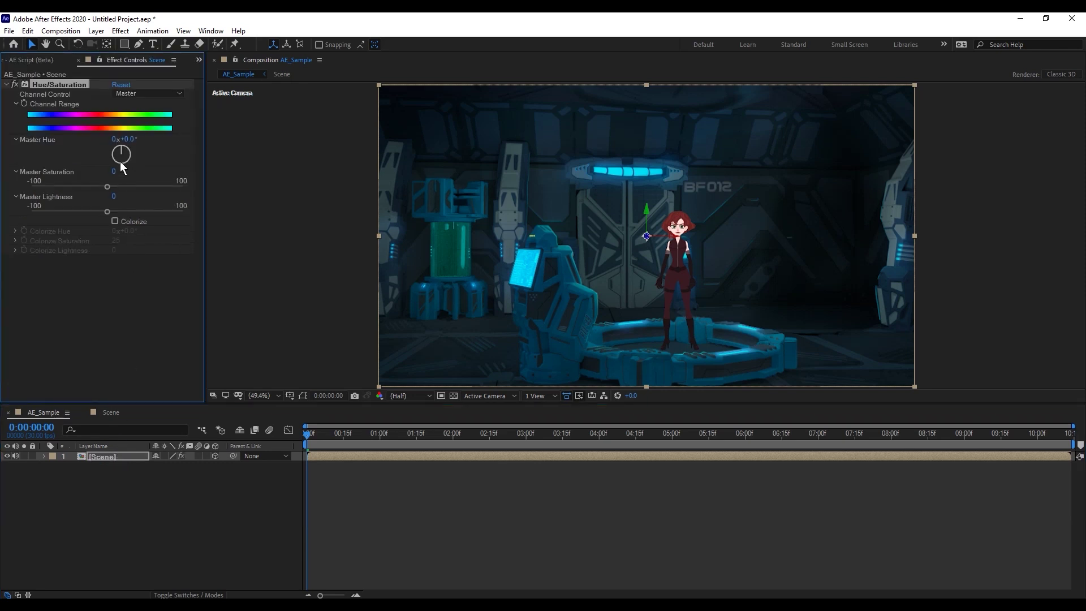
left_click_drag(123, 153, 121, 154)
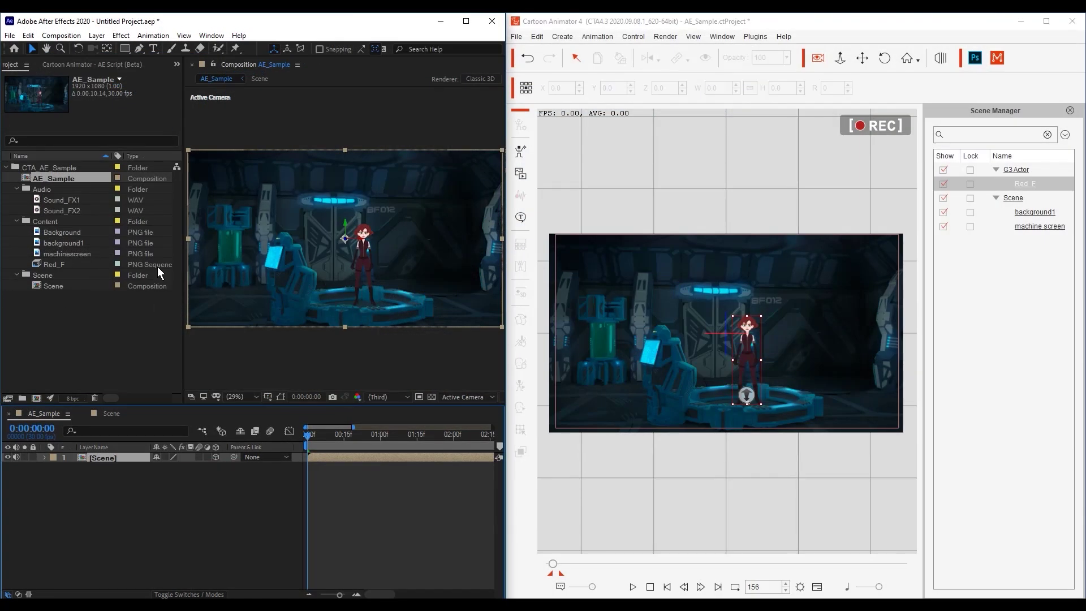
Open the Scene composition, expand CTACamera and Red_F, scrub to eight seconds, and orbit.
double_click(69, 285)
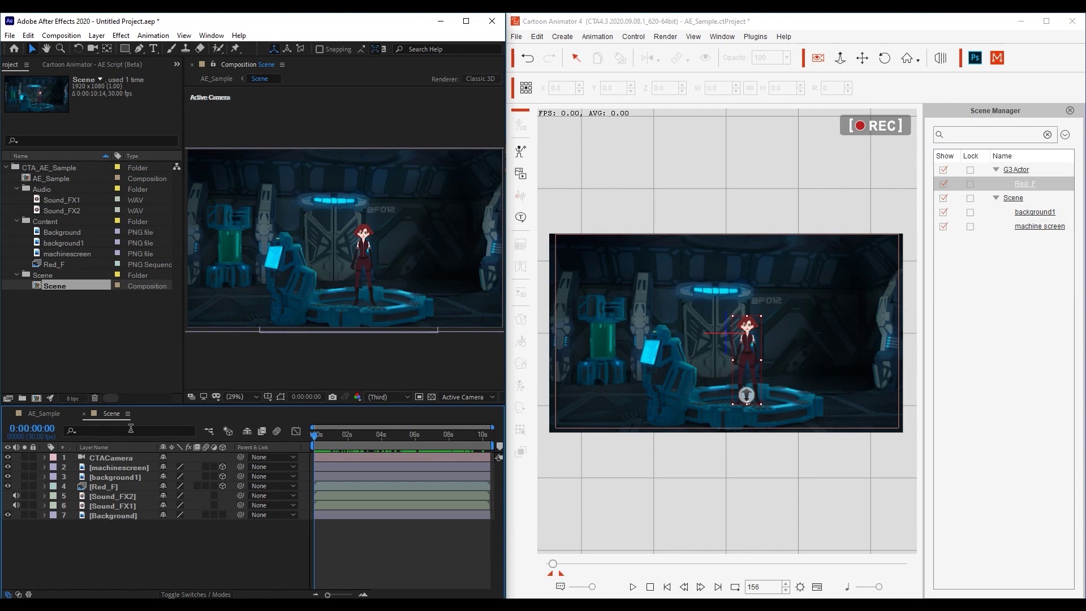
left_click(44, 457)
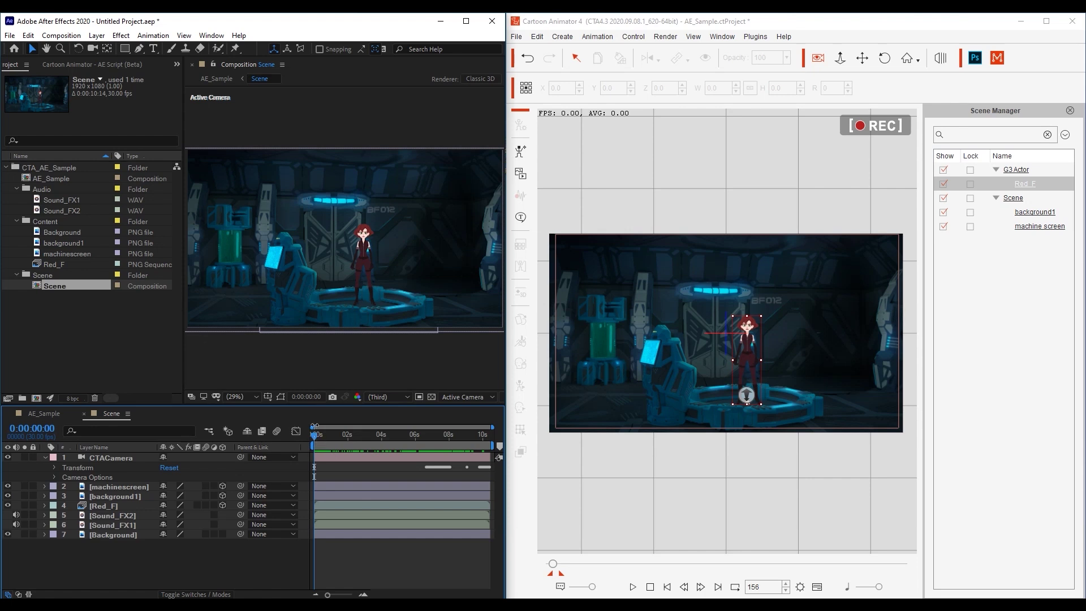
mouse_move(315, 427)
left_mouse_down()
mouse_move(471, 432)
mouse_move(346, 429)
left_mouse_up()
left_click(410, 433)
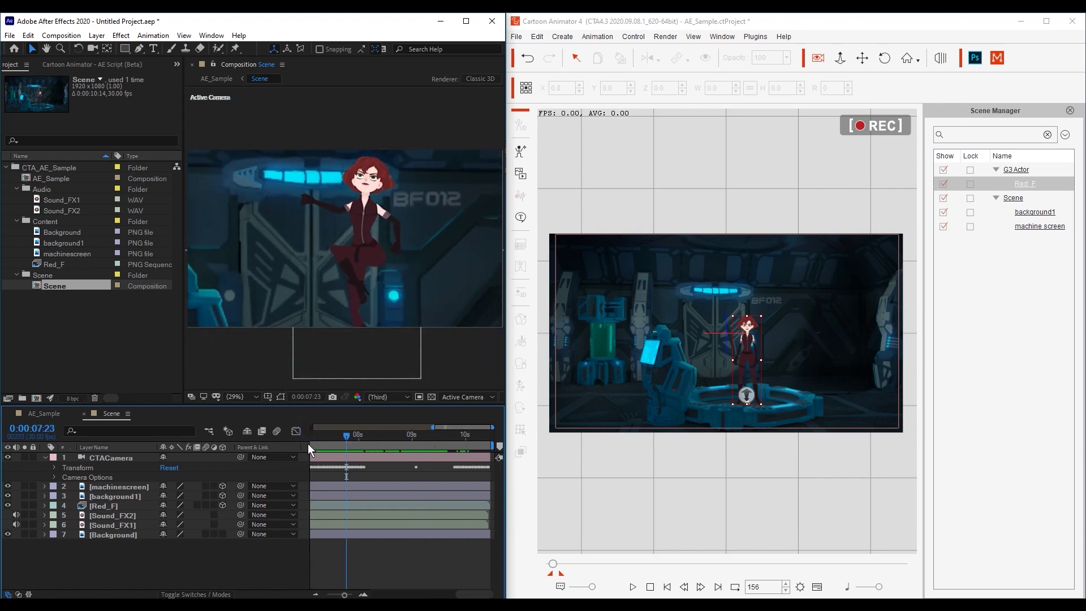
left_click(44, 506)
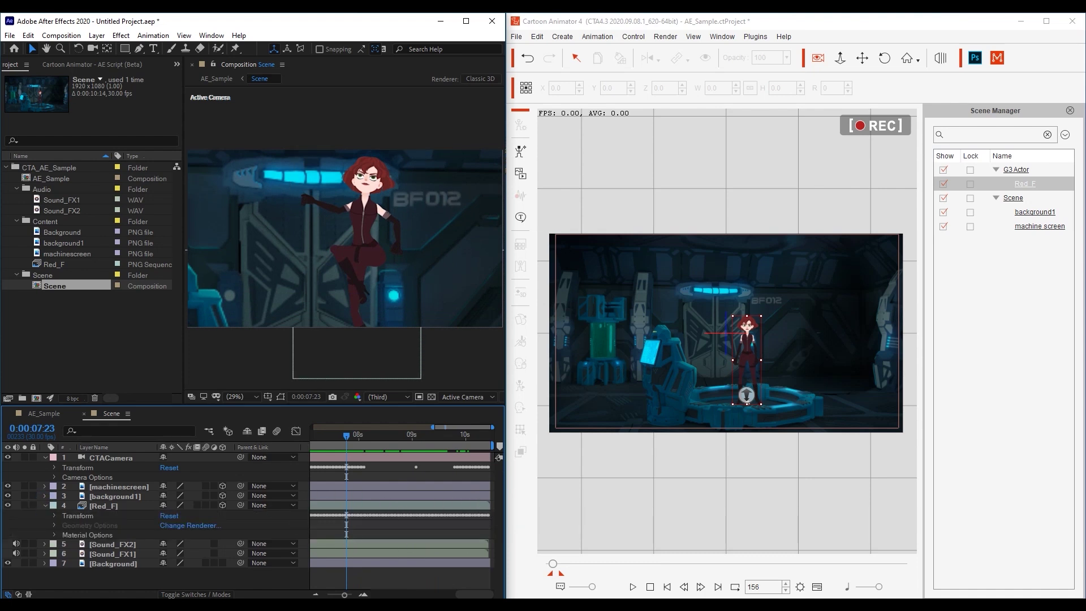
mouse_move(399, 284)
left_mouse_down()
mouse_move(366, 276)
mouse_move(367, 294)
left_mouse_up()
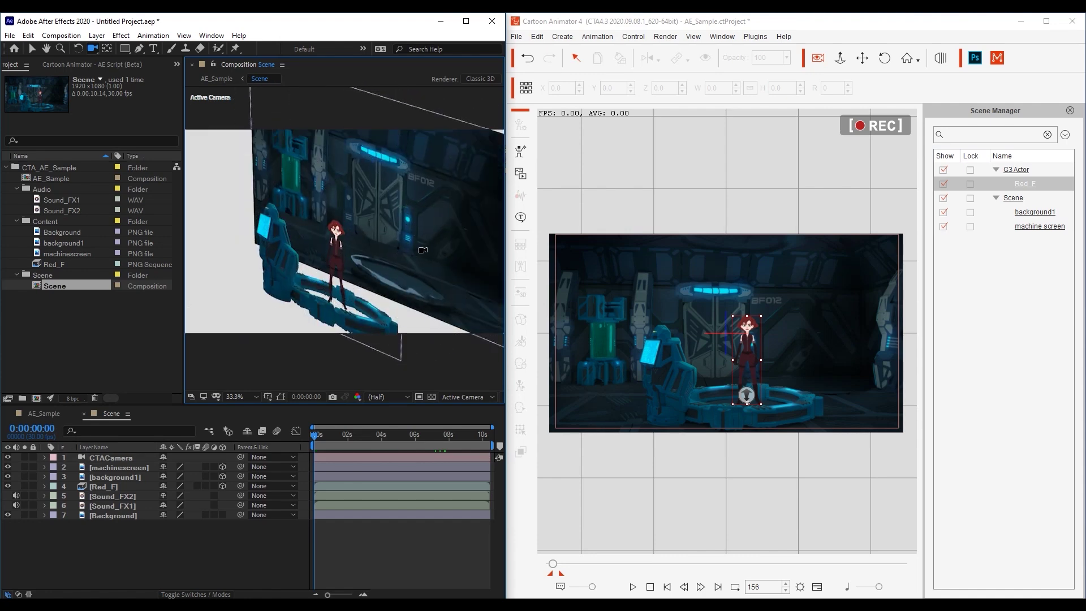
left_click(940, 58)
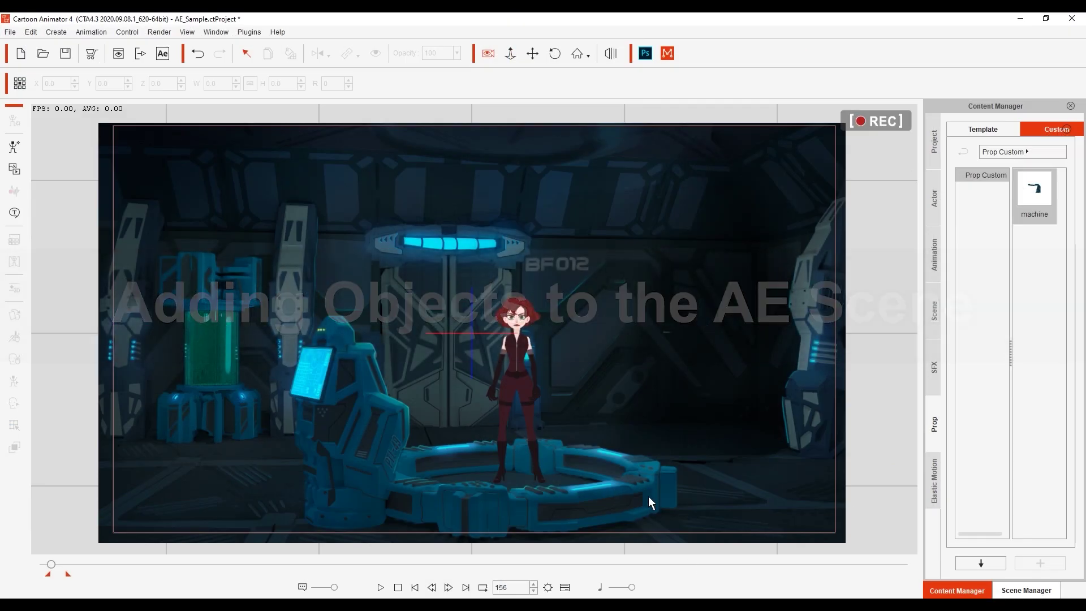
Add the machine prop to the scene and push it further back in depth.
double_click(1044, 197)
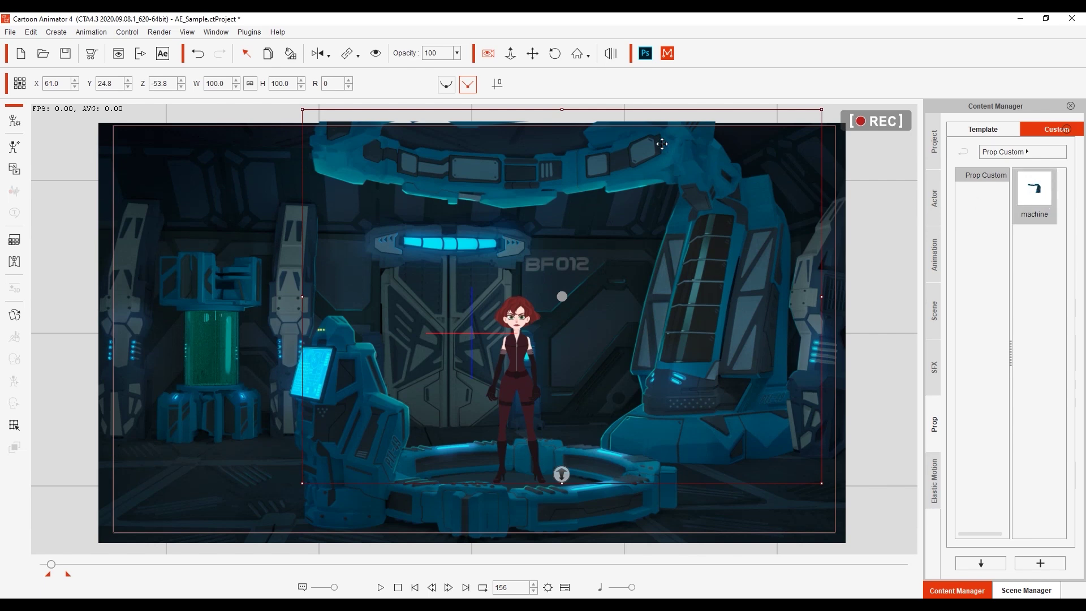
left_click(610, 52)
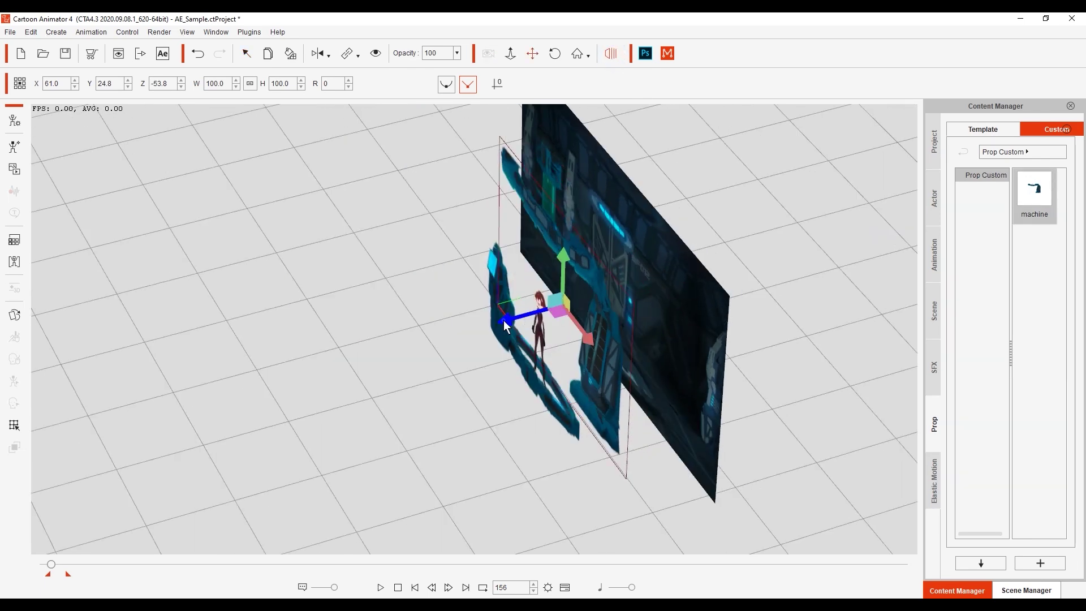
left_click_drag(504, 323, 526, 314)
left_click(612, 53)
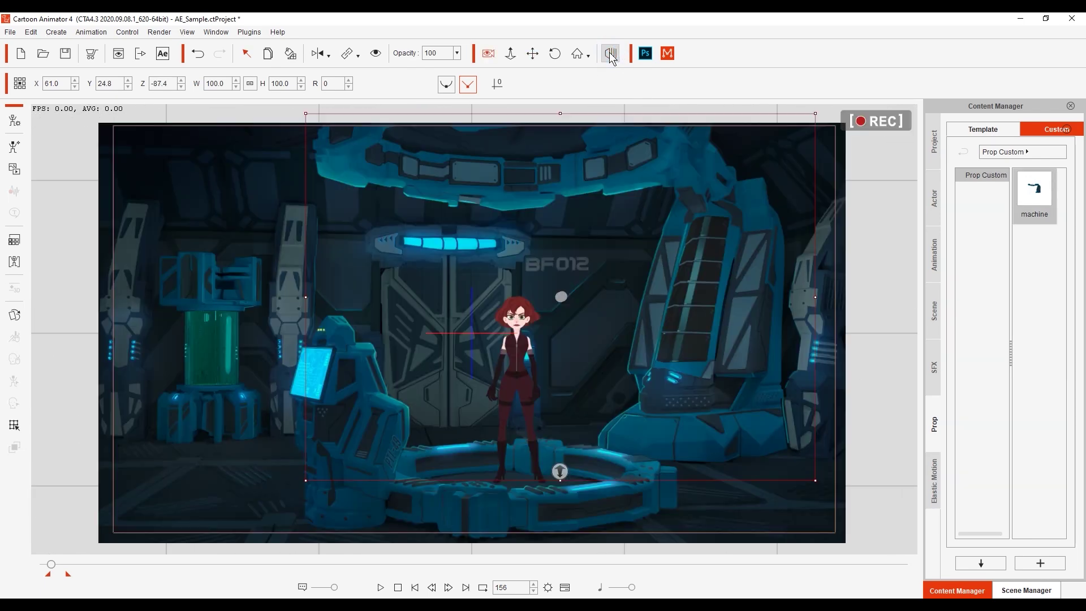
Export only the machine object to After Effects into the chosen folder.
left_click(161, 55)
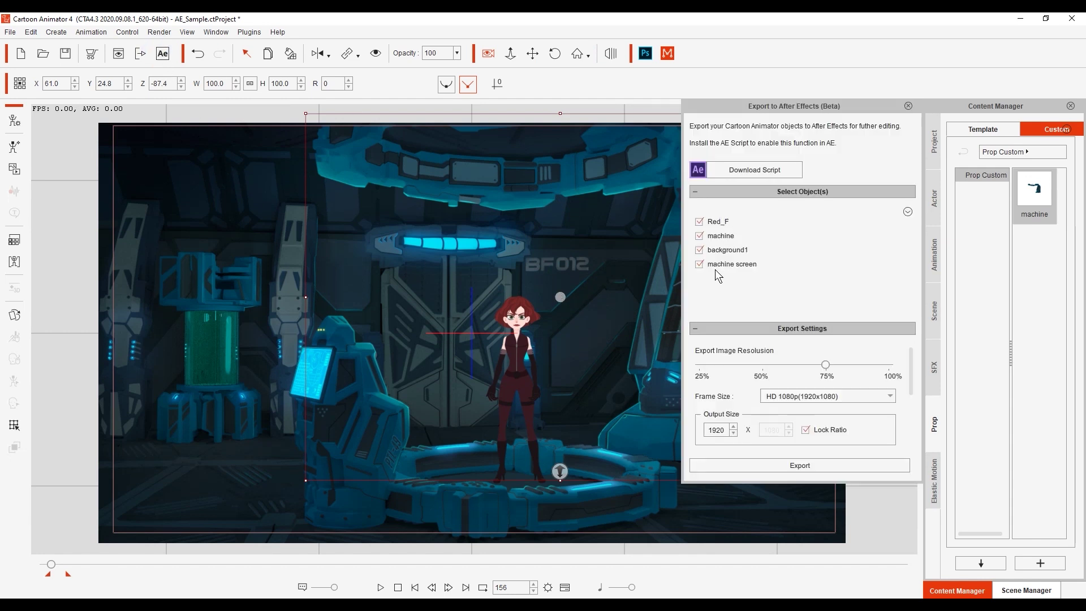
left_click(713, 264)
left_click(708, 221)
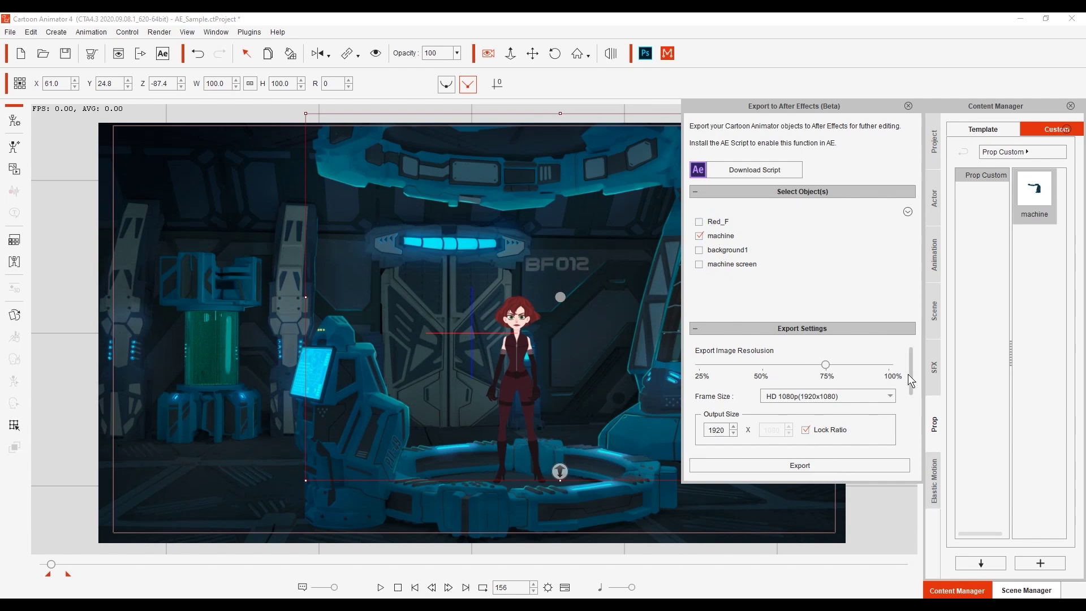
left_click_drag(908, 380, 909, 432)
left_click(818, 467)
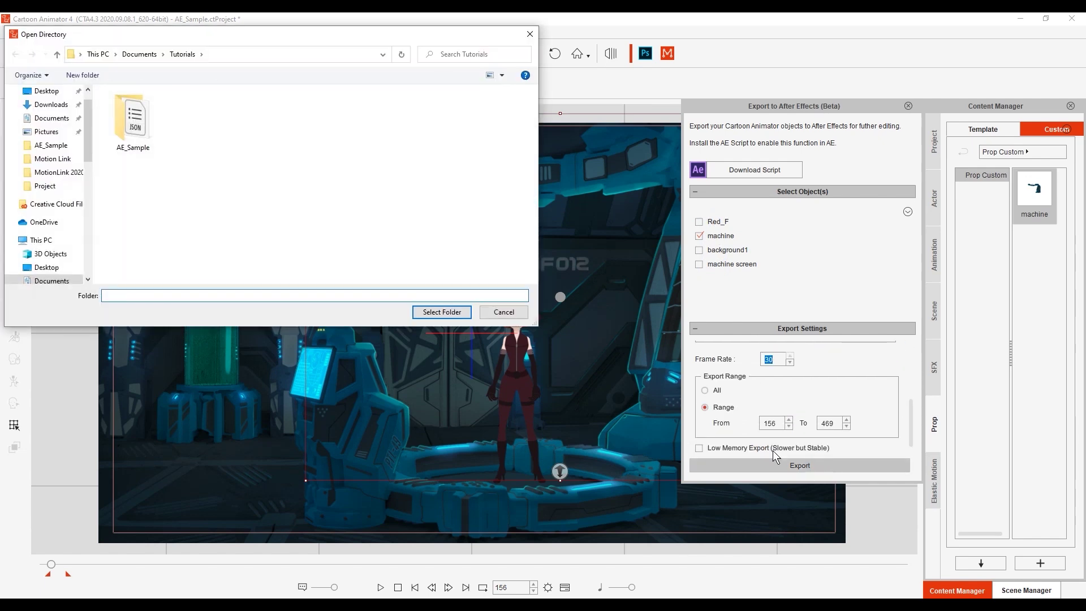
left_click(447, 316)
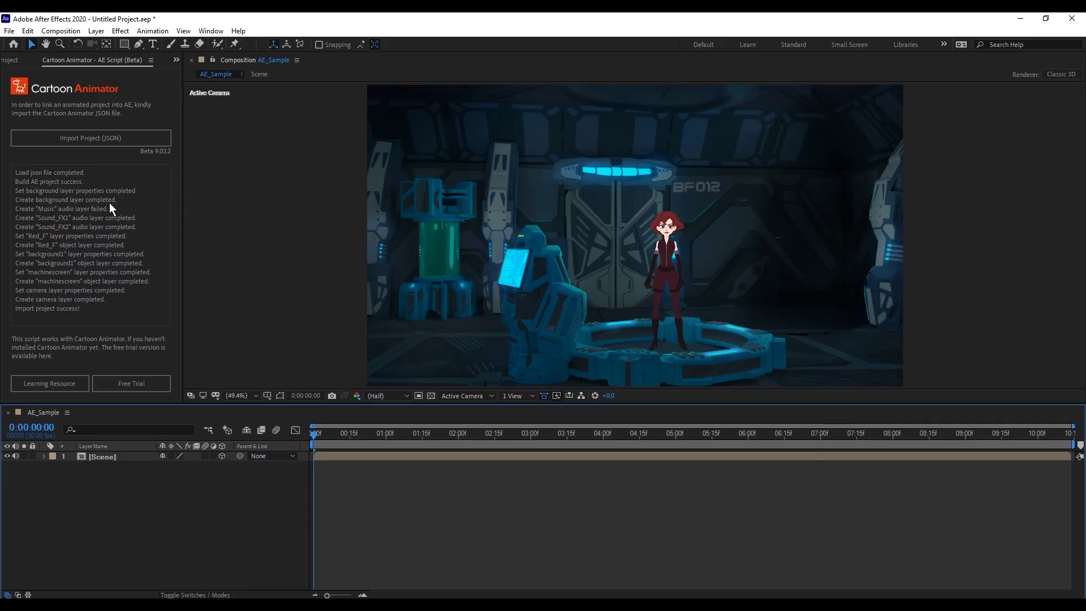
Import AE_Sample(0).json from the AE_Sample(0) folder and view the project's imported files.
left_click(136, 138)
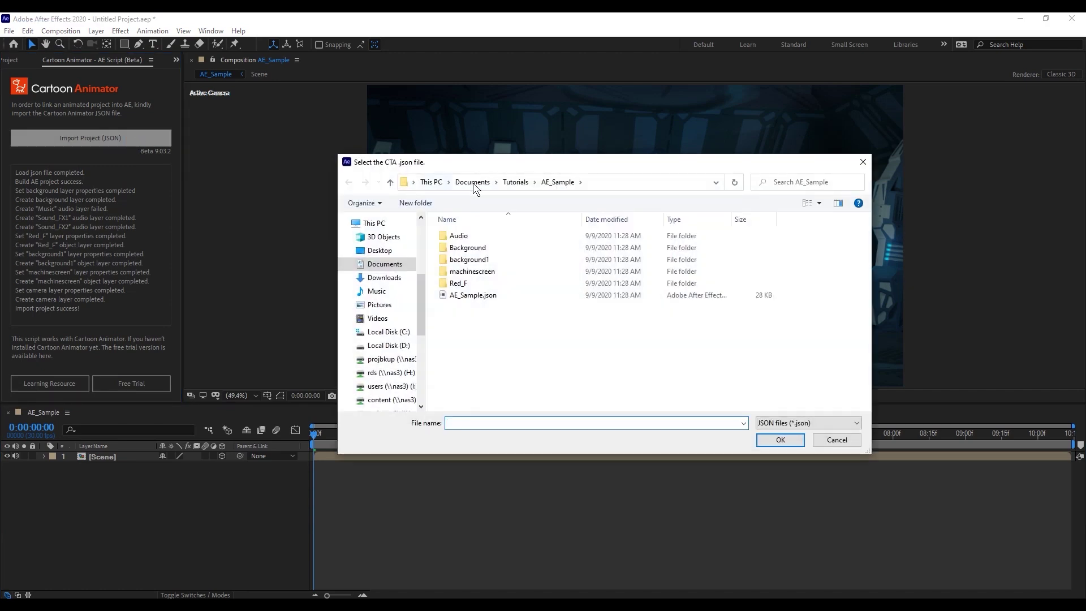
left_click(514, 186)
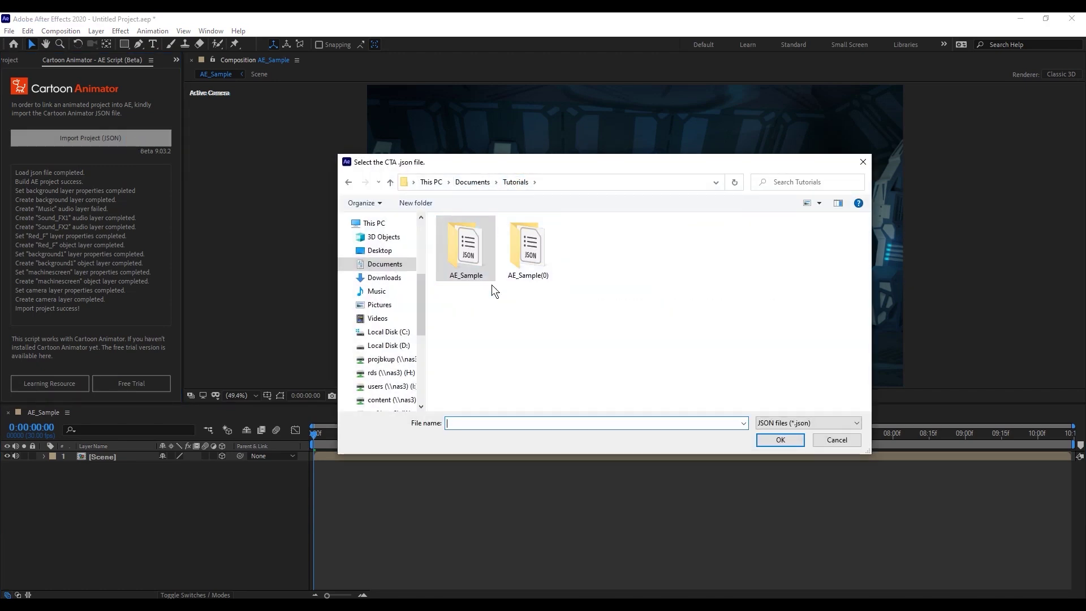
double_click(533, 253)
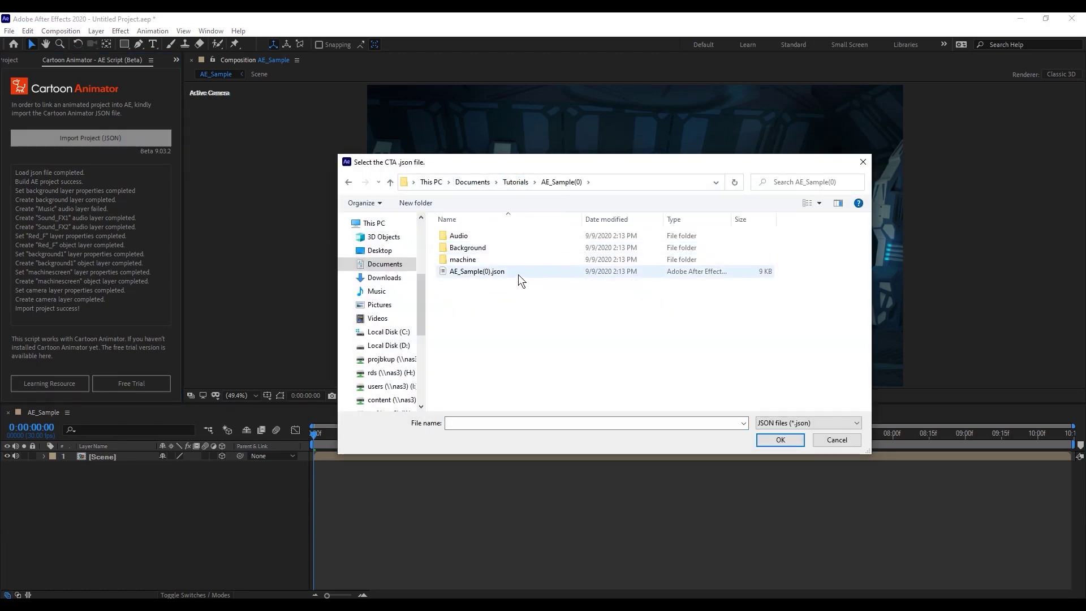
left_click(477, 272)
double_click(478, 272)
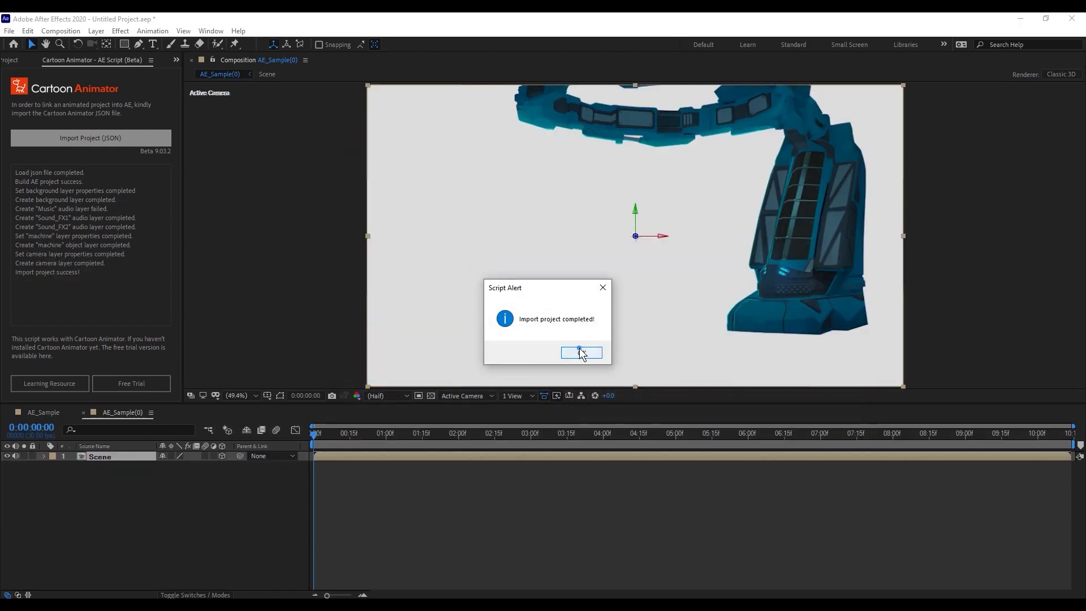
left_click(582, 354)
left_click(13, 61)
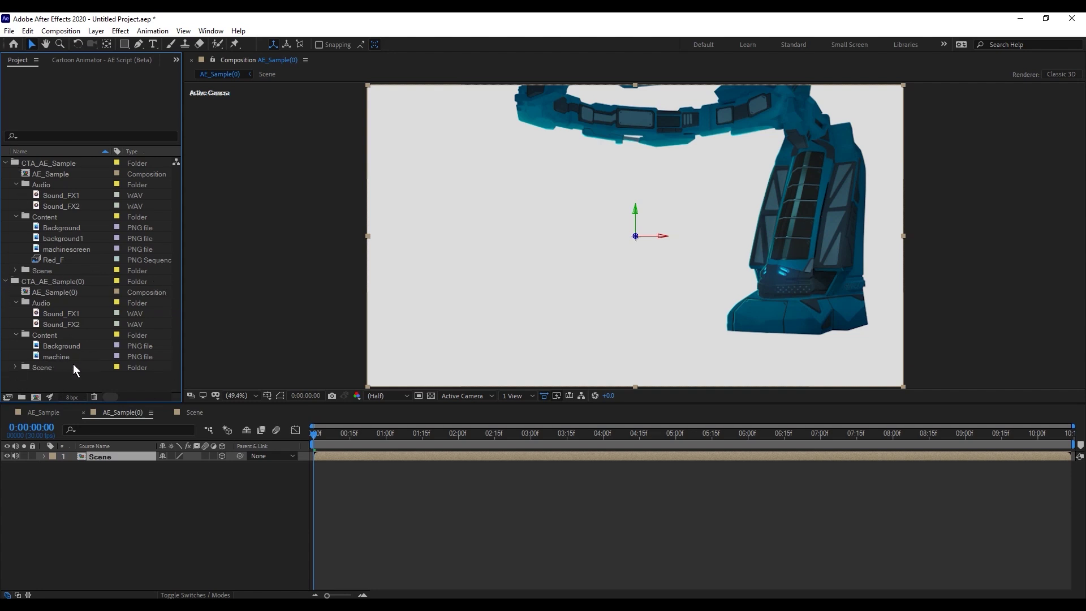
Open AE_Sample(0)'s Scene composition and copy the machine layer.
double_click(130, 458)
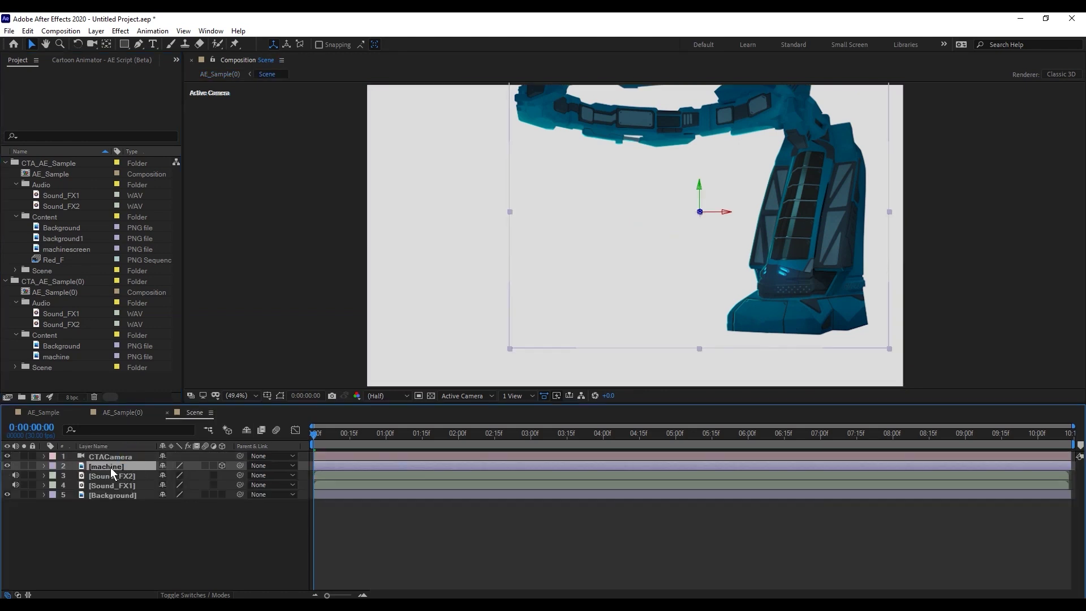
left_click(27, 30)
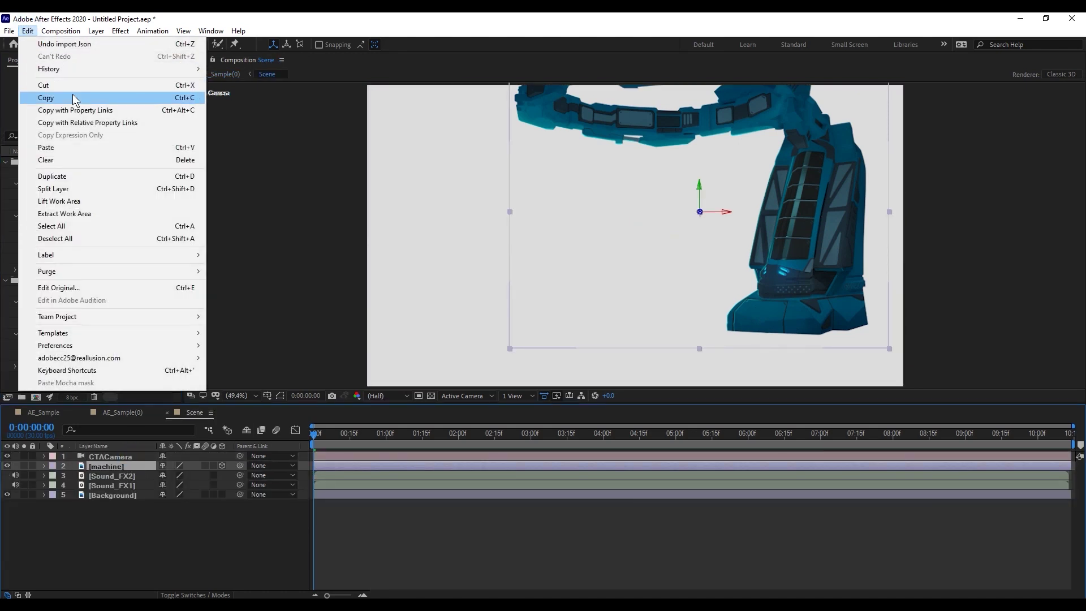
left_click(73, 94)
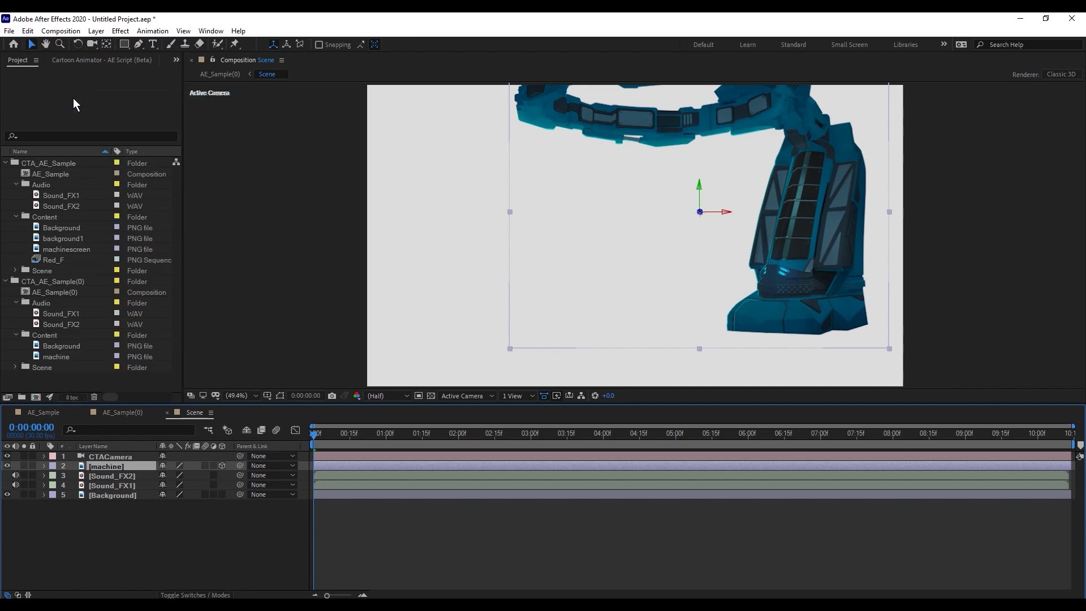
Paste the machine layer into the original Scene composition and orbit to check its depth.
left_click(15, 271)
double_click(57, 281)
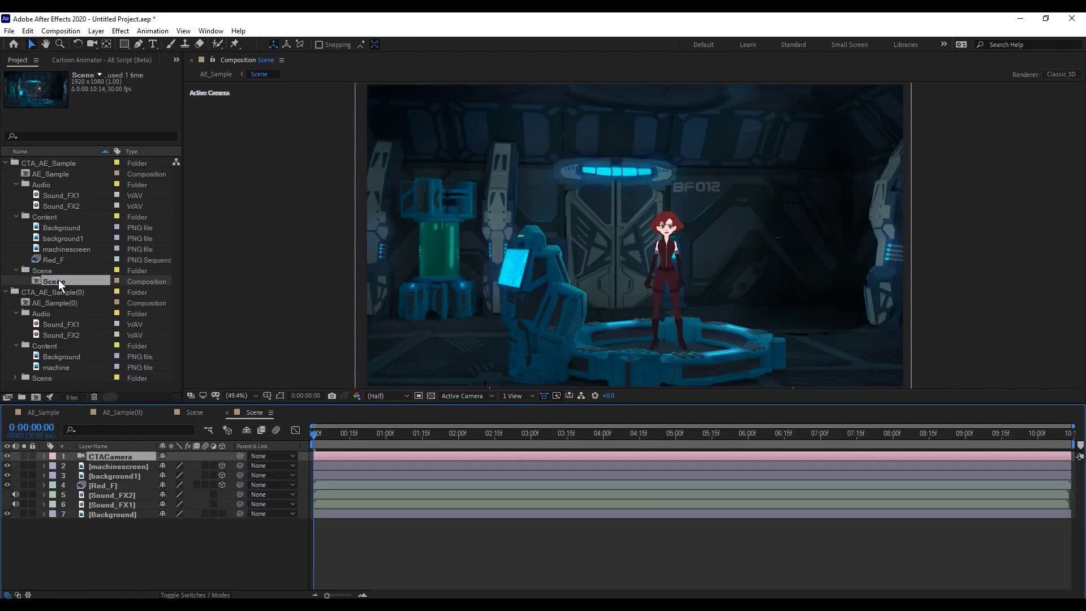
left_click(28, 31)
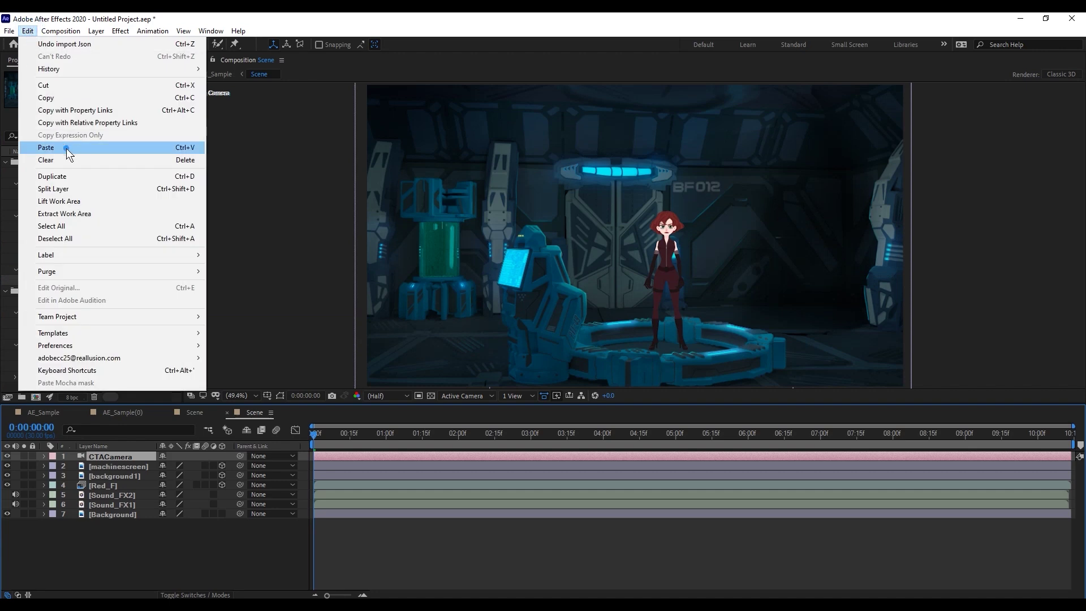
left_click(64, 148)
key("c")
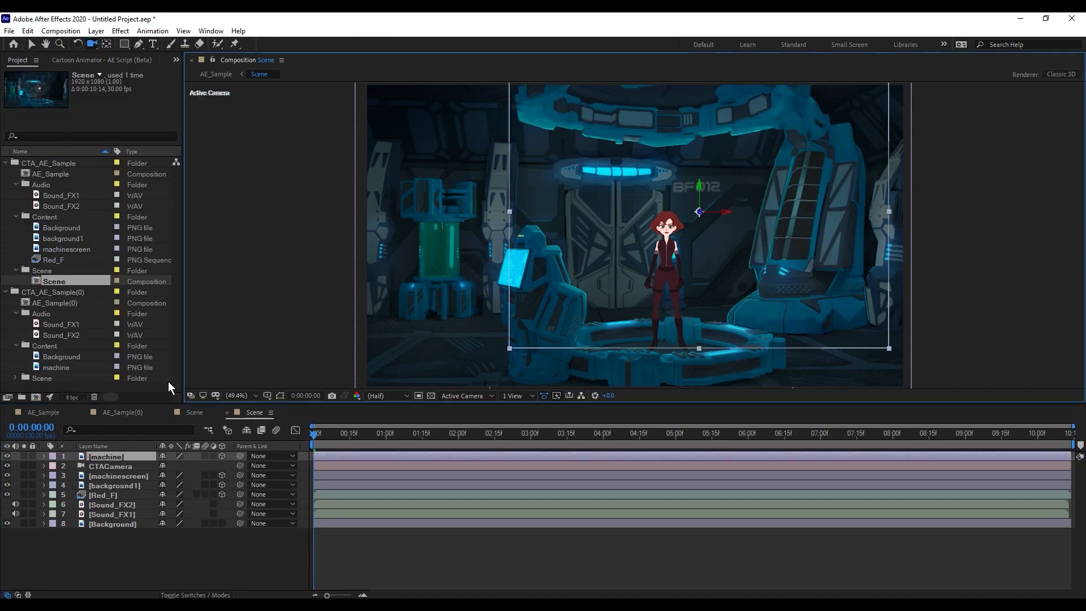
left_click_drag(871, 315, 682, 258)
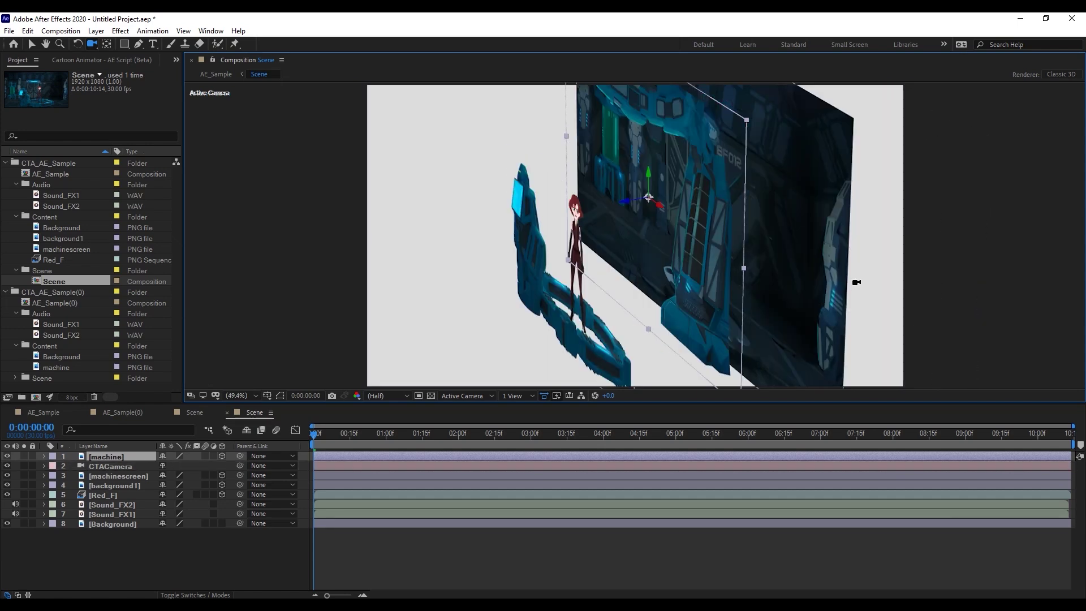